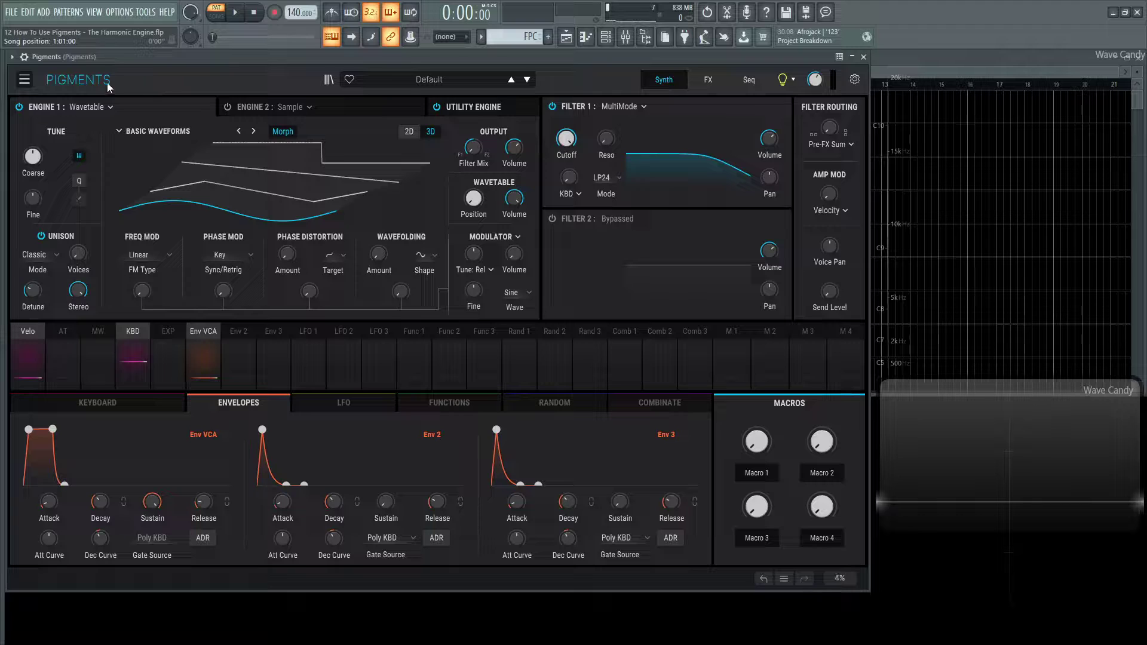
Change Engine 1's type from Wavetable to the Harmonic engine.
click(28, 78)
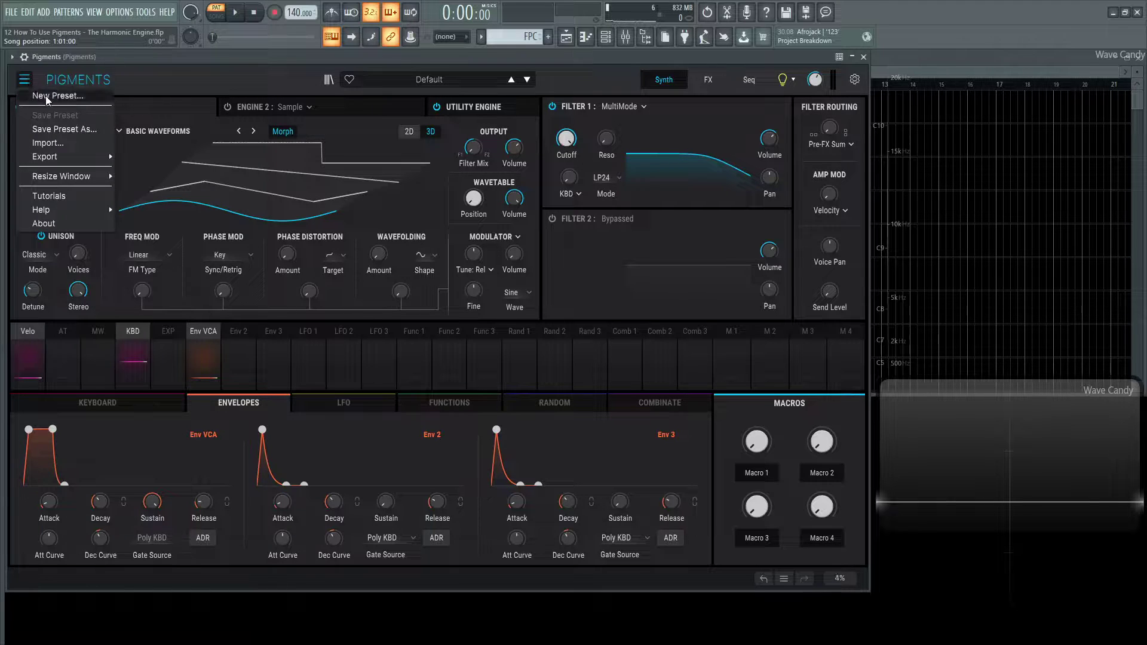
click(120, 96)
click(94, 105)
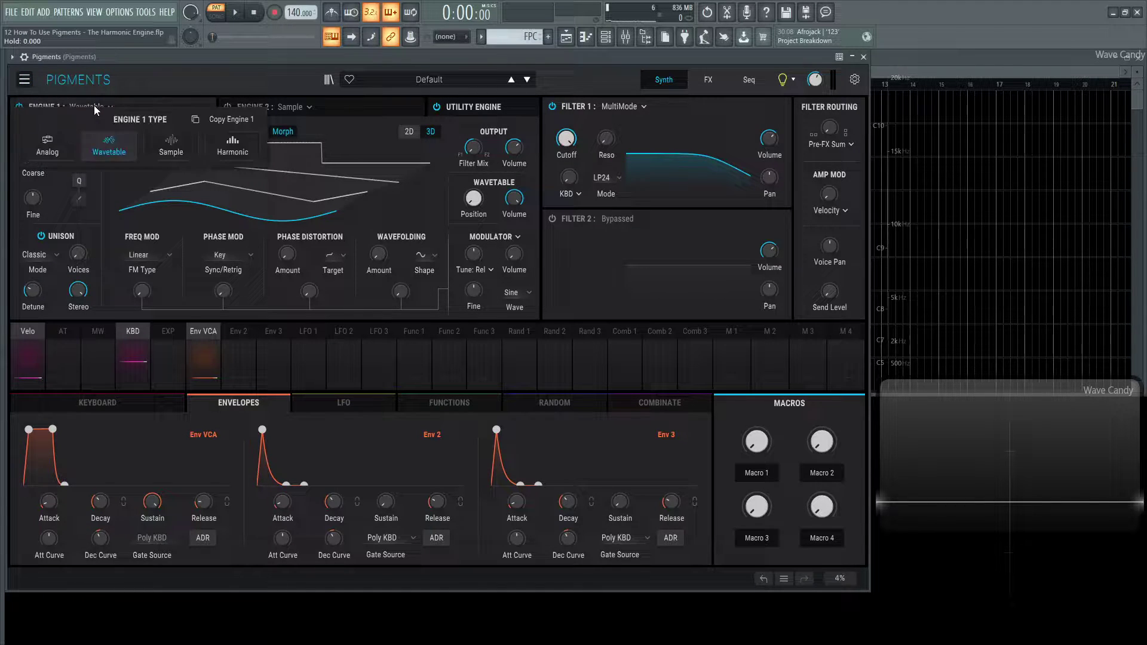
click(232, 146)
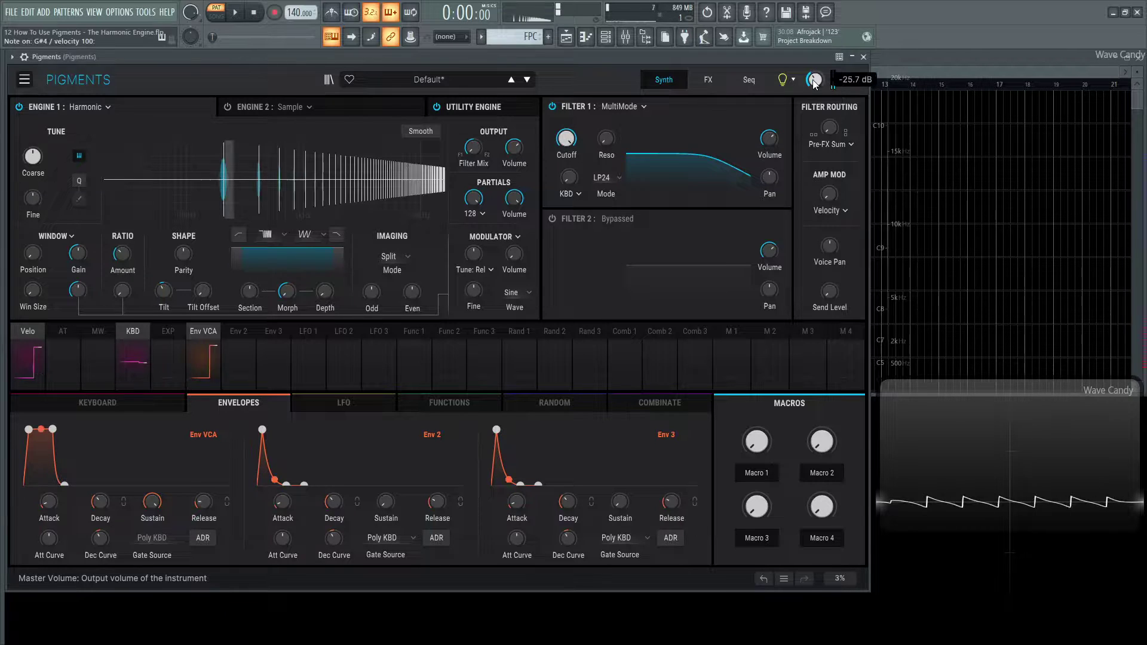
Nudge the master volume up slightly and play G#4 twice to hear the Harmonic sound.
drag(816, 83, 817, 78)
key(h)
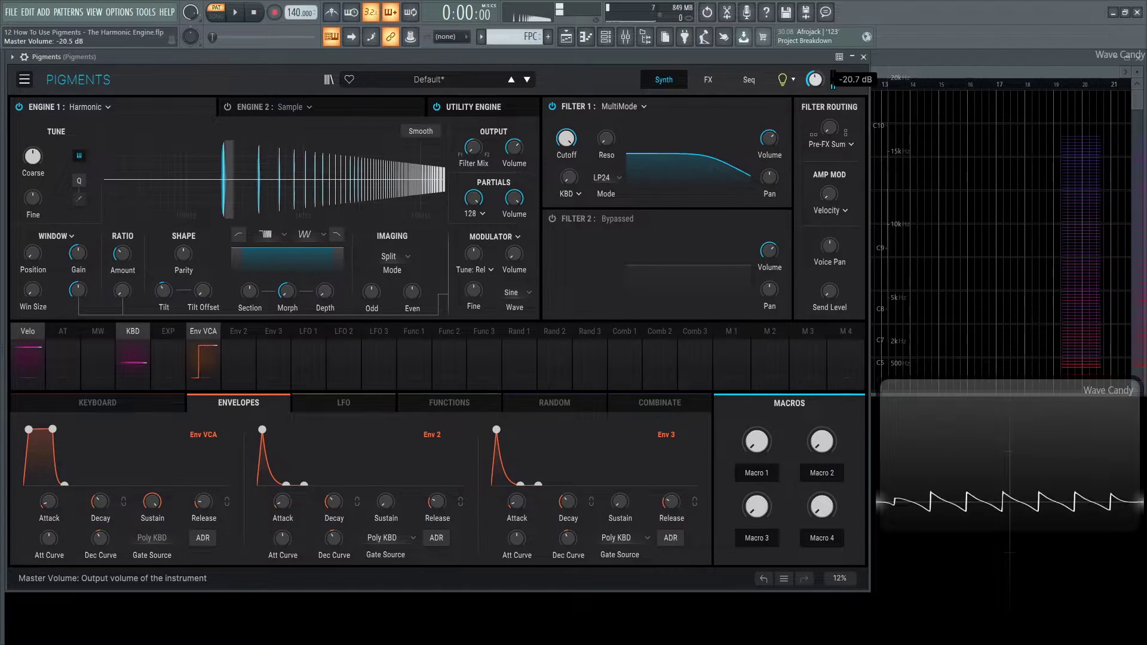
key(h)
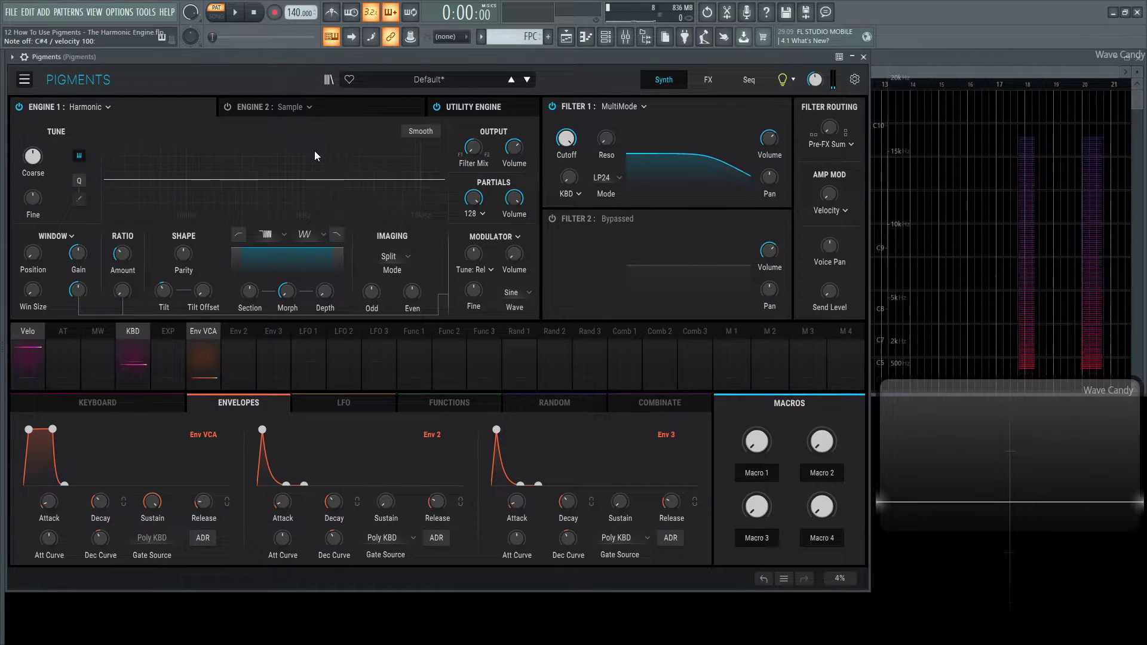
Sweep the Partials knob down to about one partial, then up through 3.52 to about 179.
mouse_move(472, 201)
drag(472, 201, 473, 276)
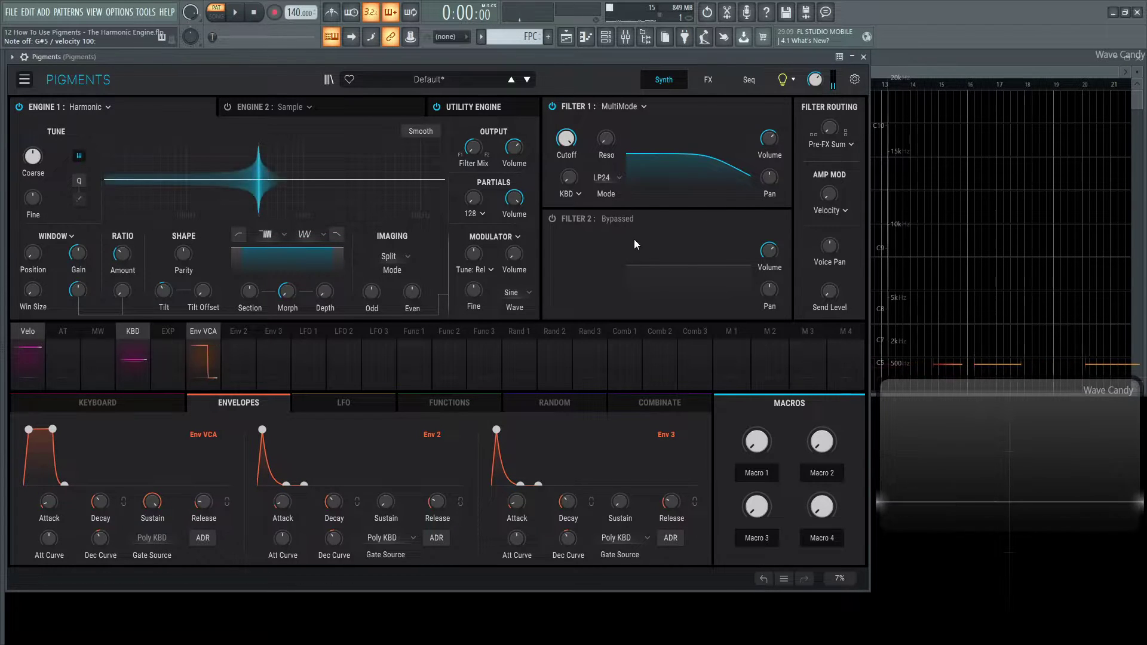
drag(466, 201, 466, 190)
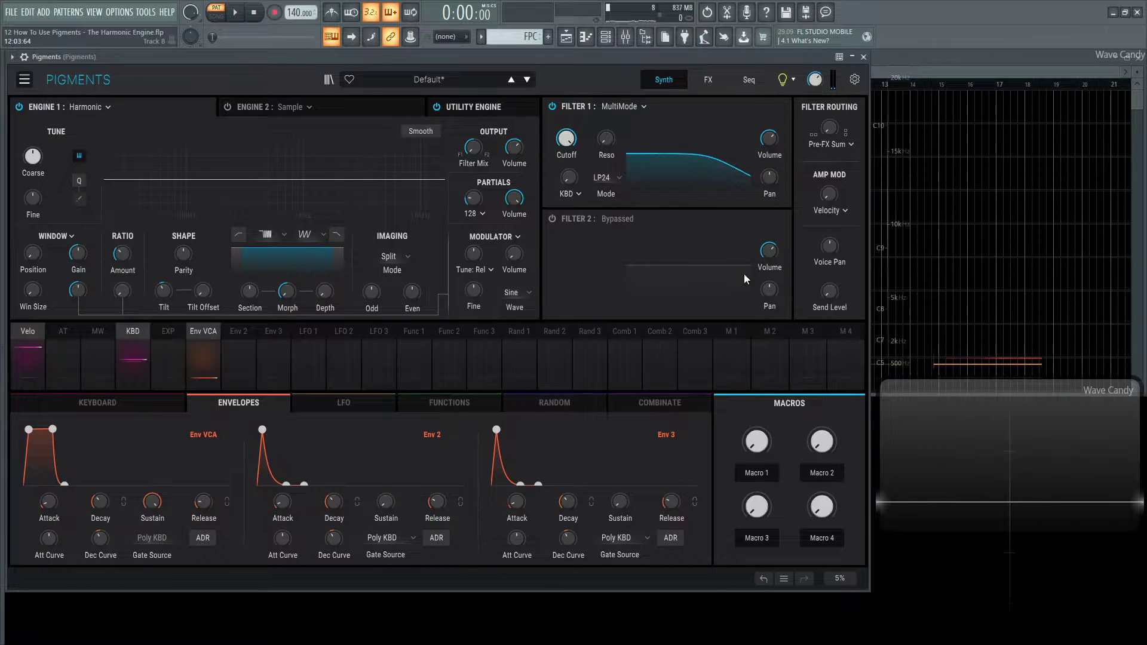
drag(471, 200, 471, 190)
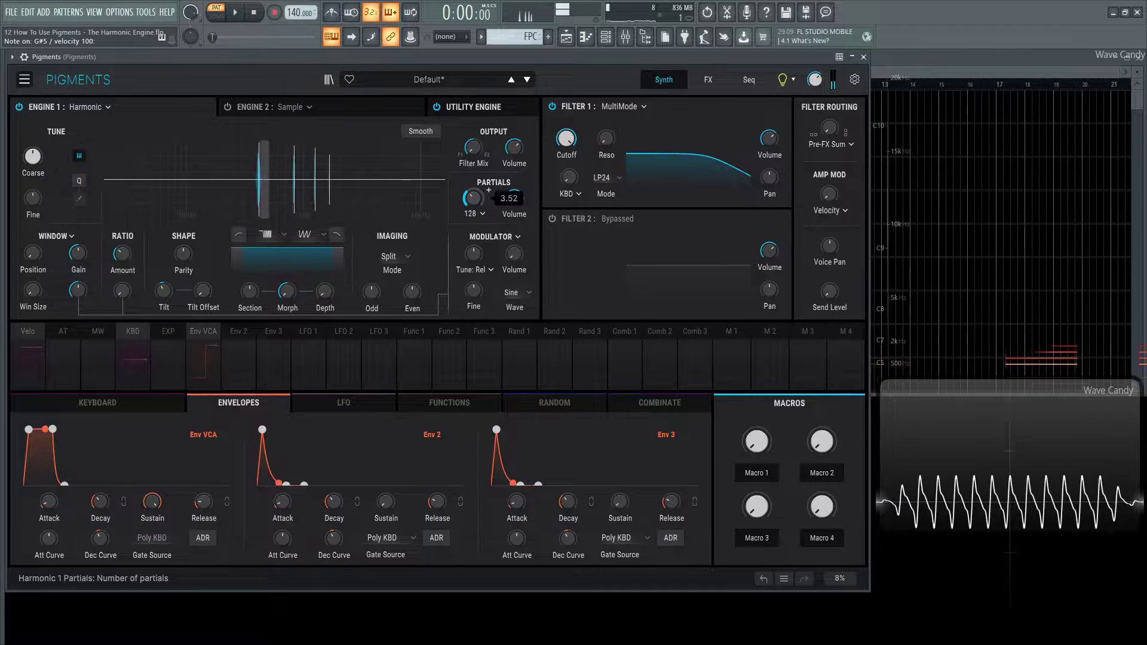
scroll(476, 204, up, 5)
scroll(476, 204, up, 2)
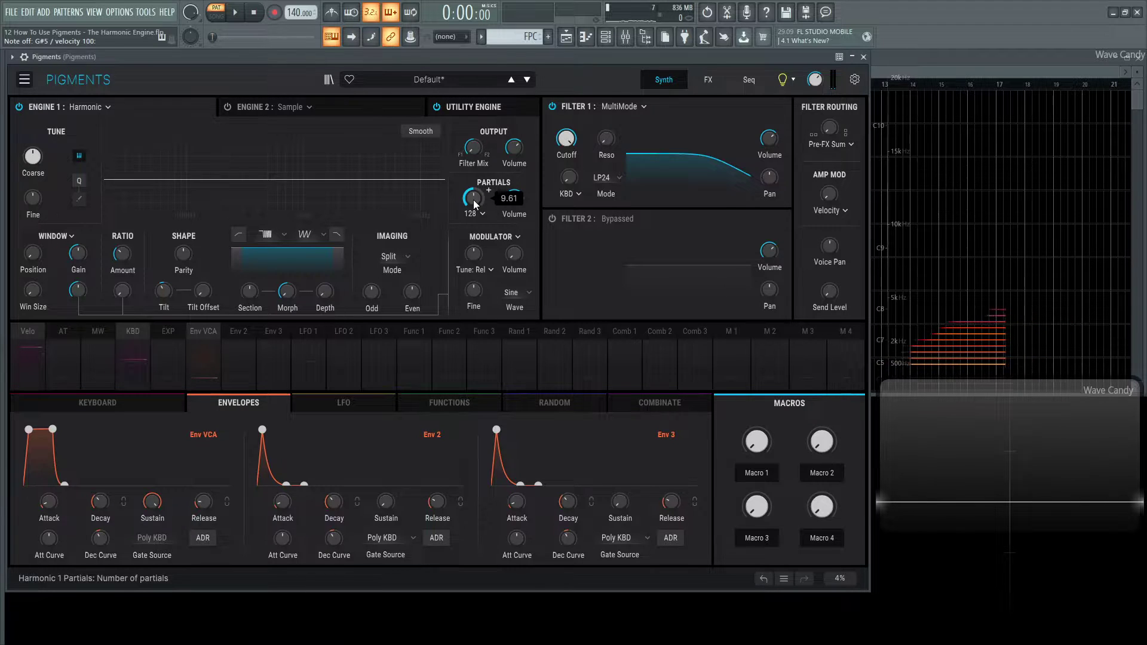
scroll(488, 190, up, 18)
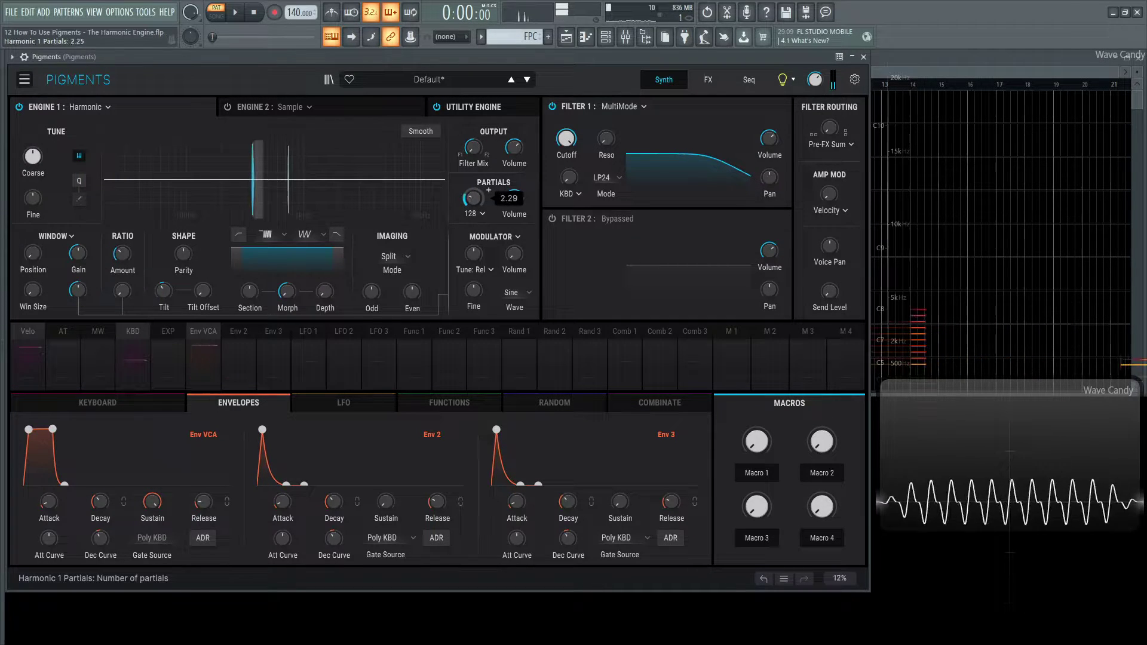
drag(475, 204, 474, 156)
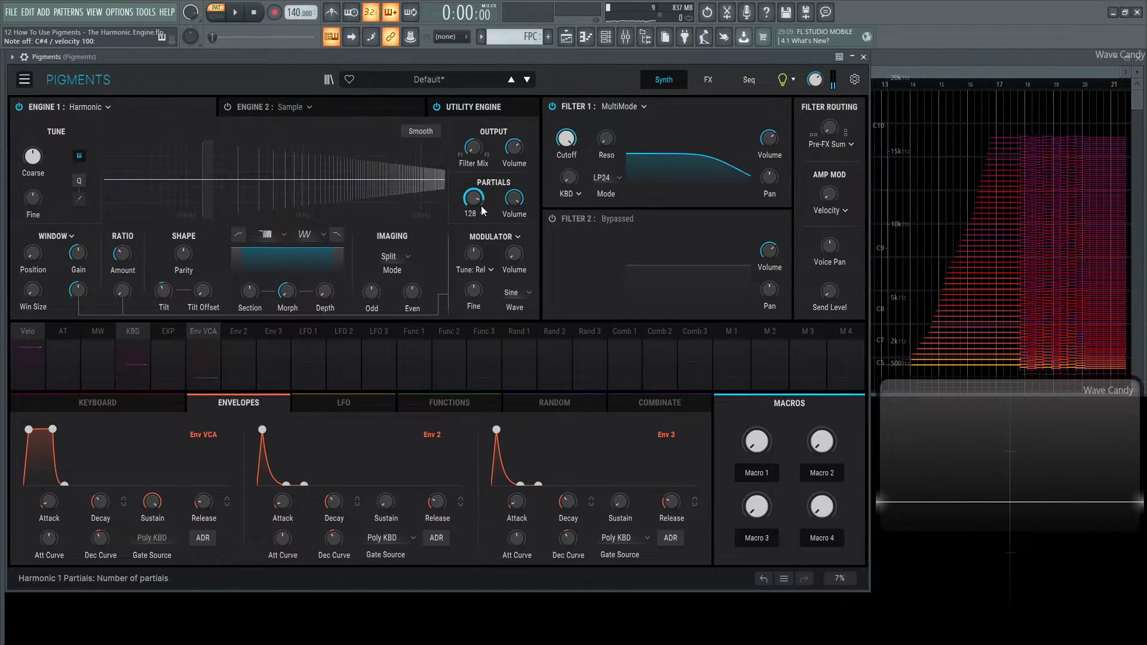
Set the Partial Limit to 64, turn Partials up to 7, then restore the limit to 128.
click(482, 215)
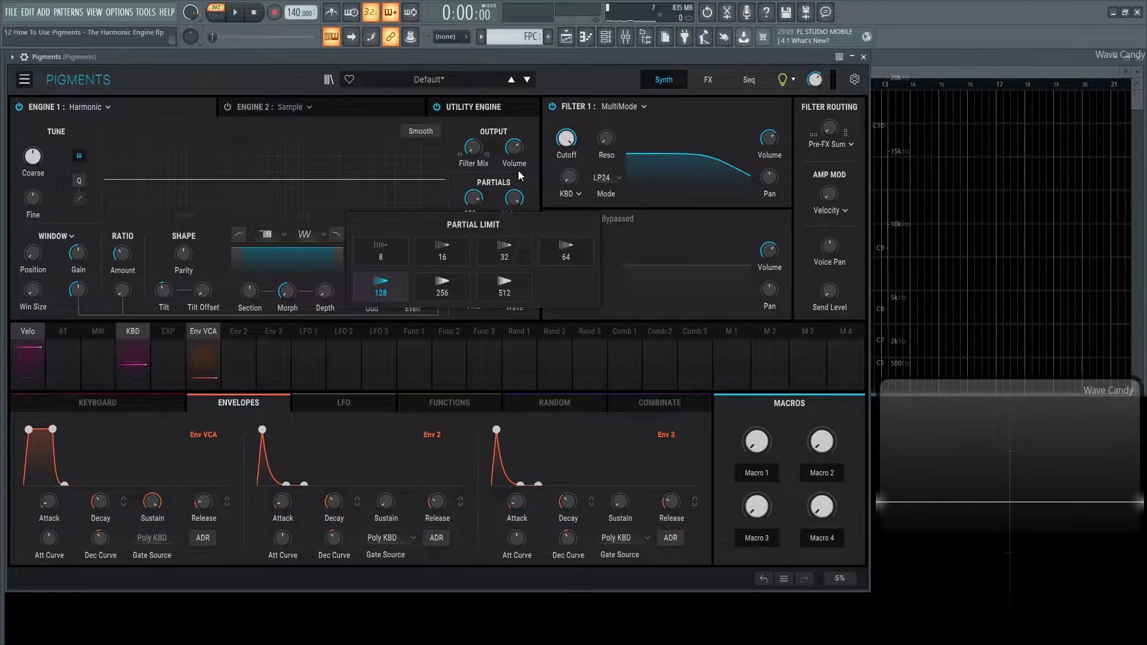
click(582, 259)
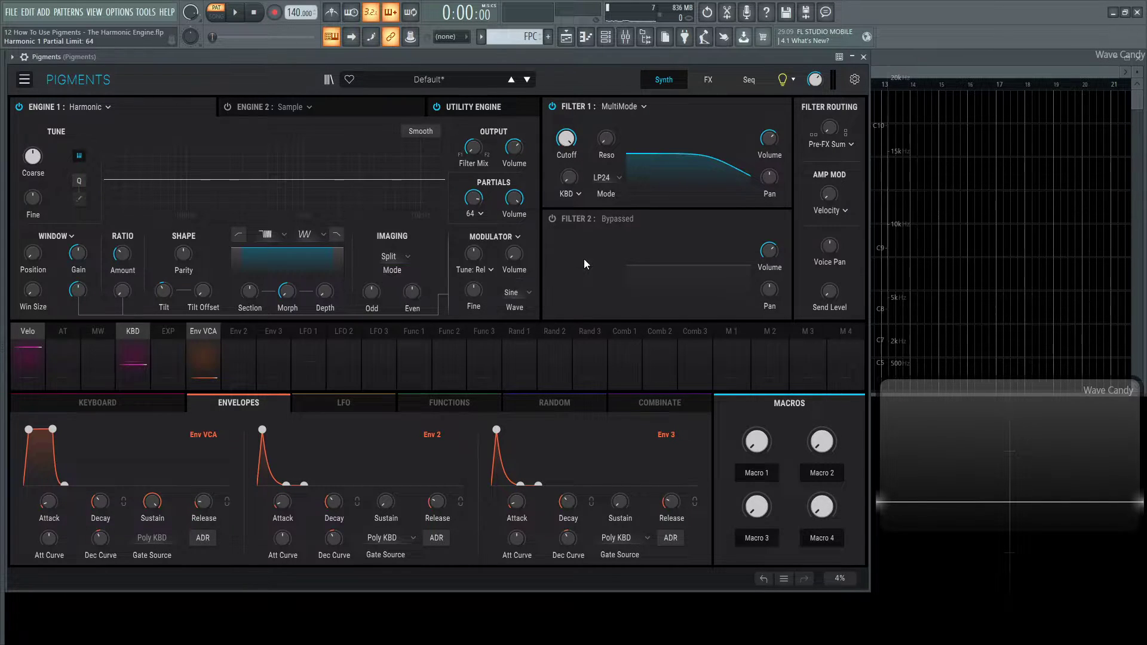
drag(473, 197, 473, 158)
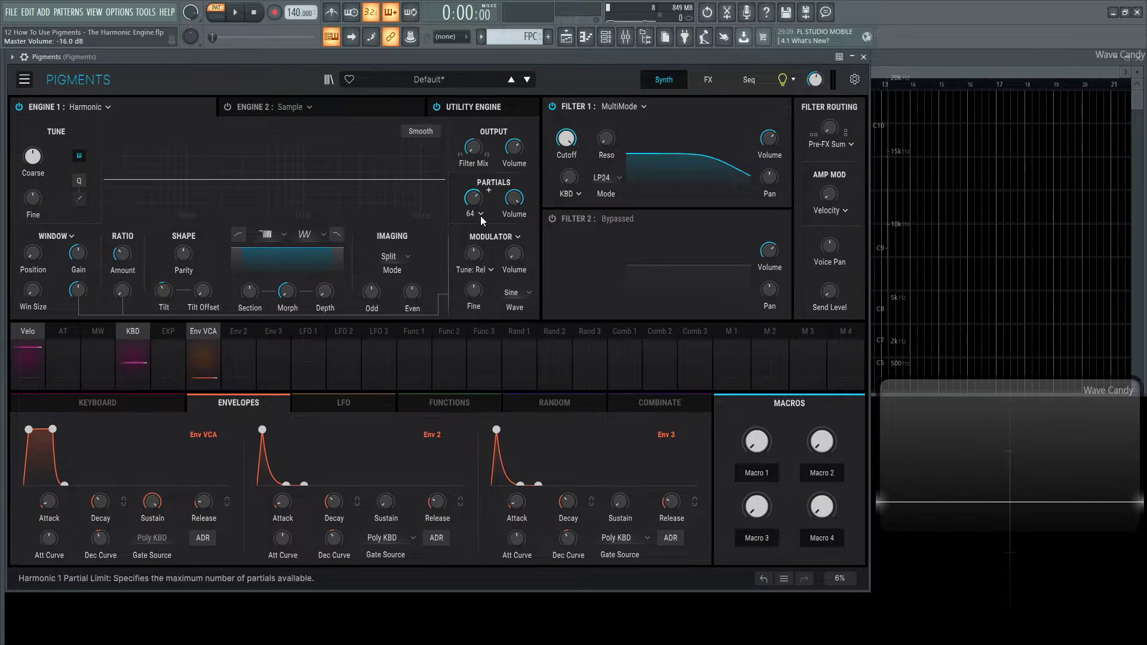
click(478, 214)
click(397, 288)
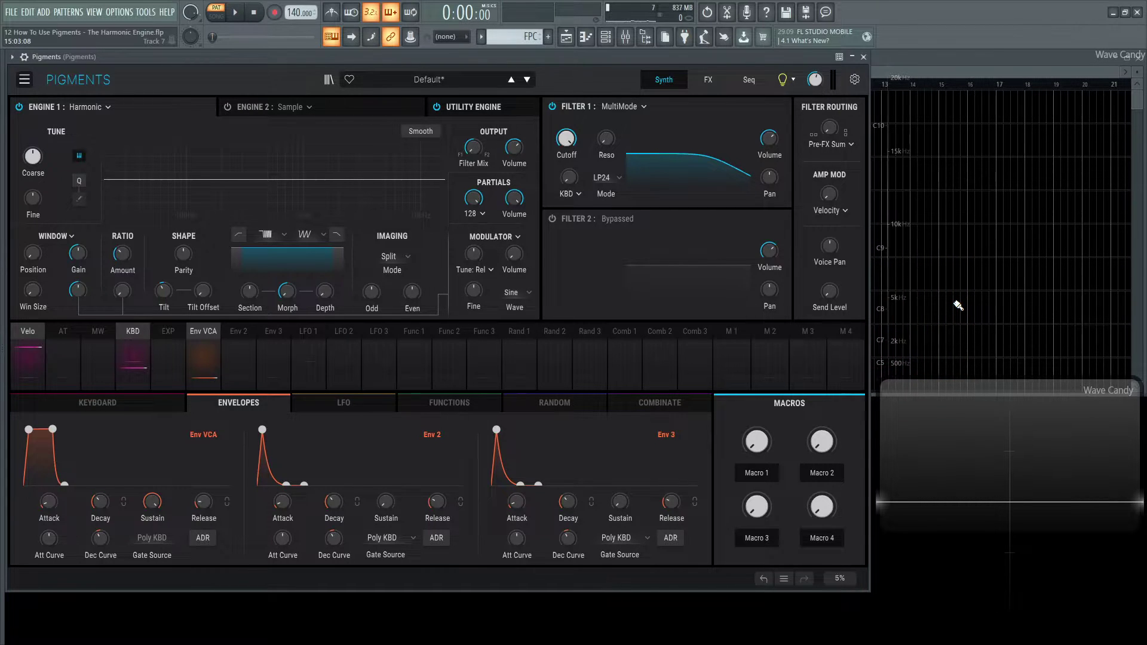
Sweep the Tilt knob through values such as -0.272 and 0.152 to reshape partial amplitudes.
mouse_move(160, 291)
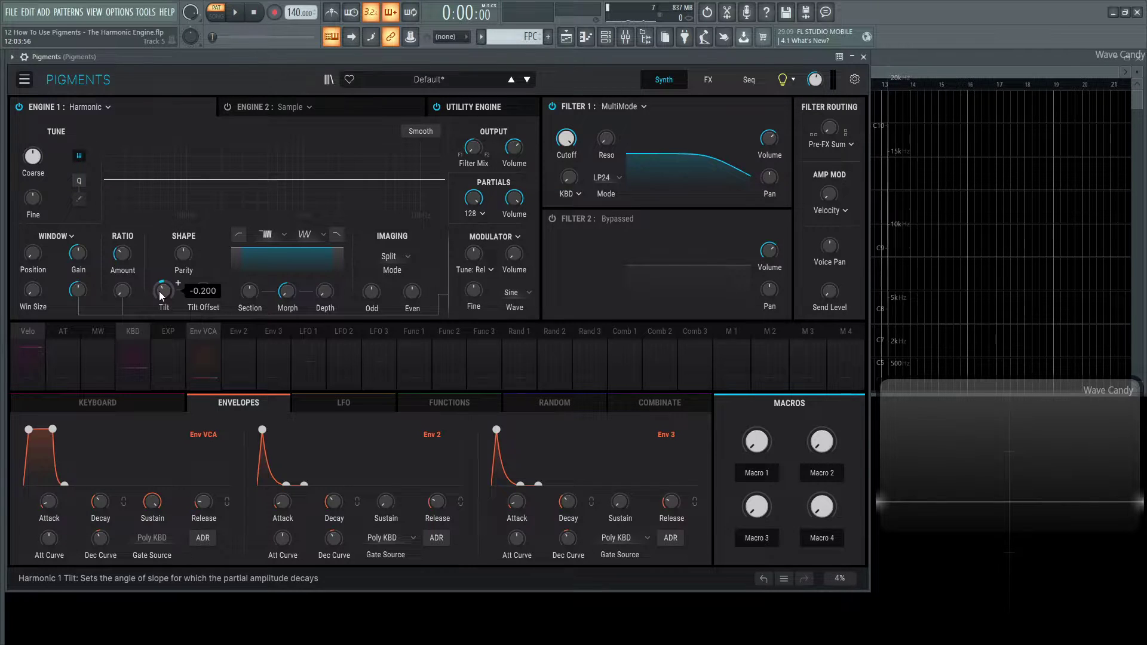
drag(160, 292, 160, 288)
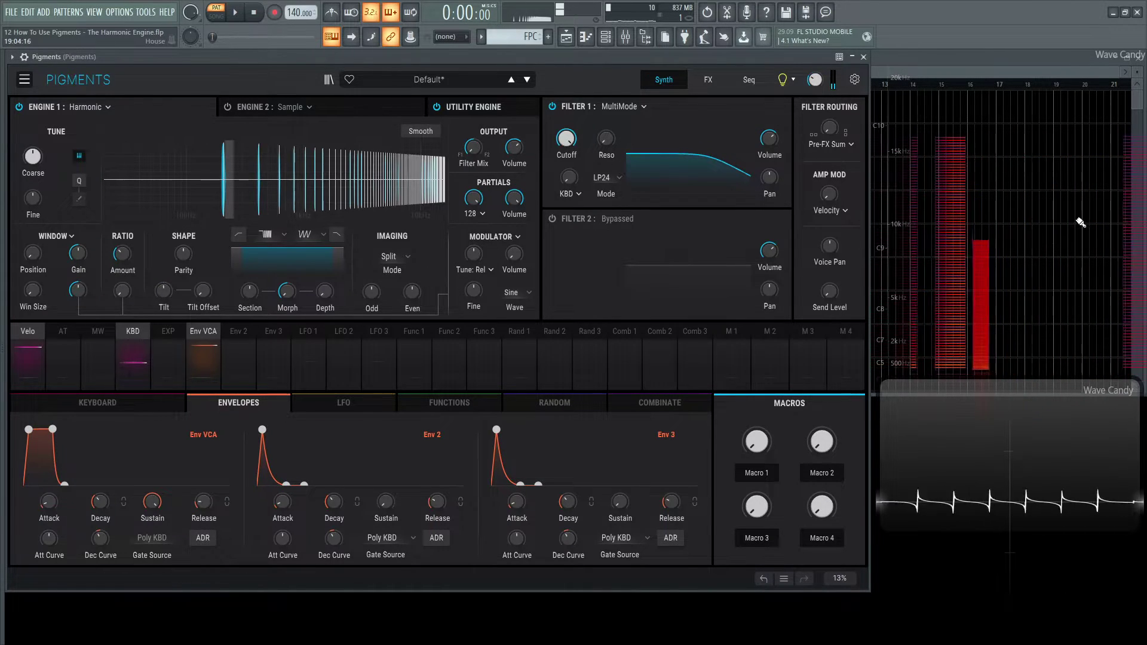
mouse_move(811, 82)
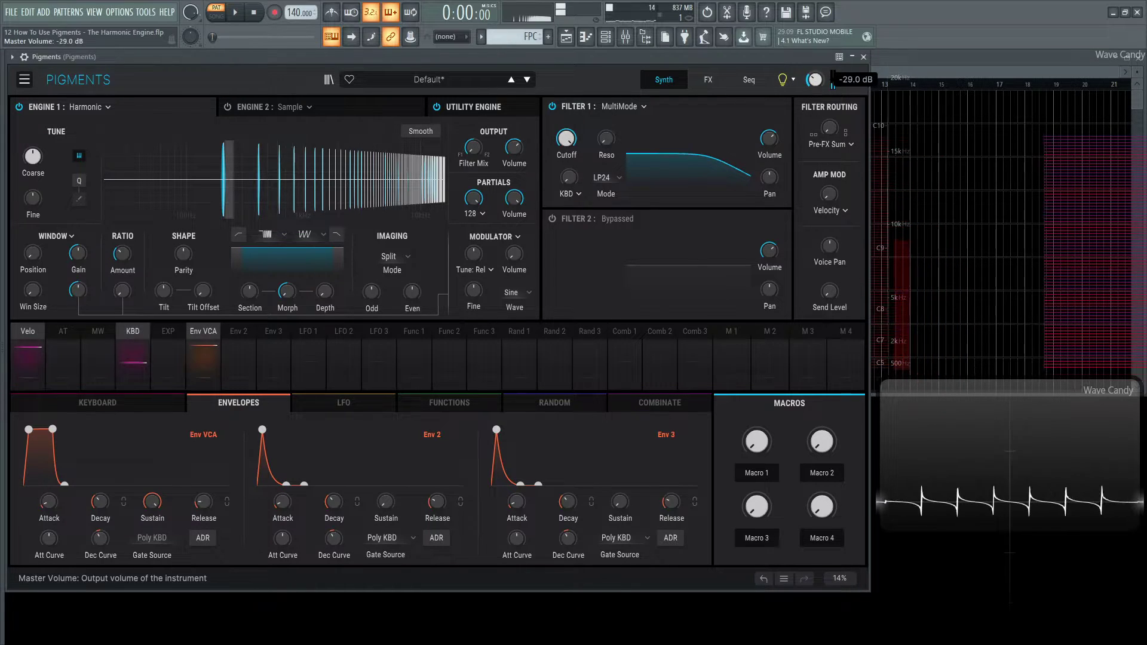
scroll(833, 84, up, 2)
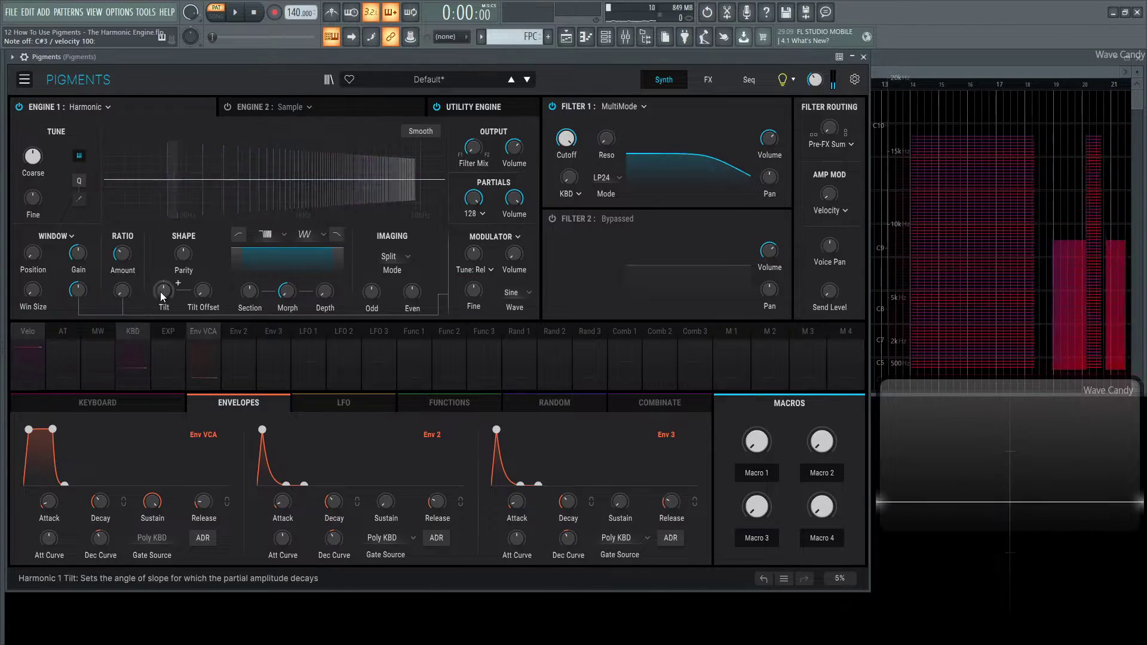
drag(160, 292, 161, 304)
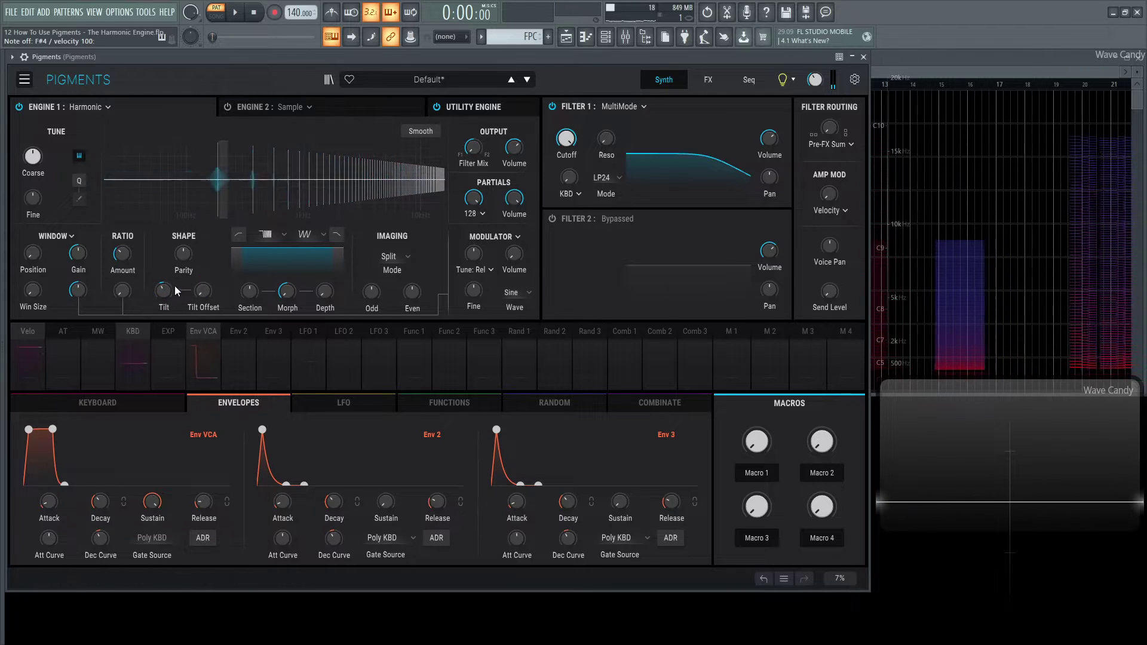
mouse_move(202, 300)
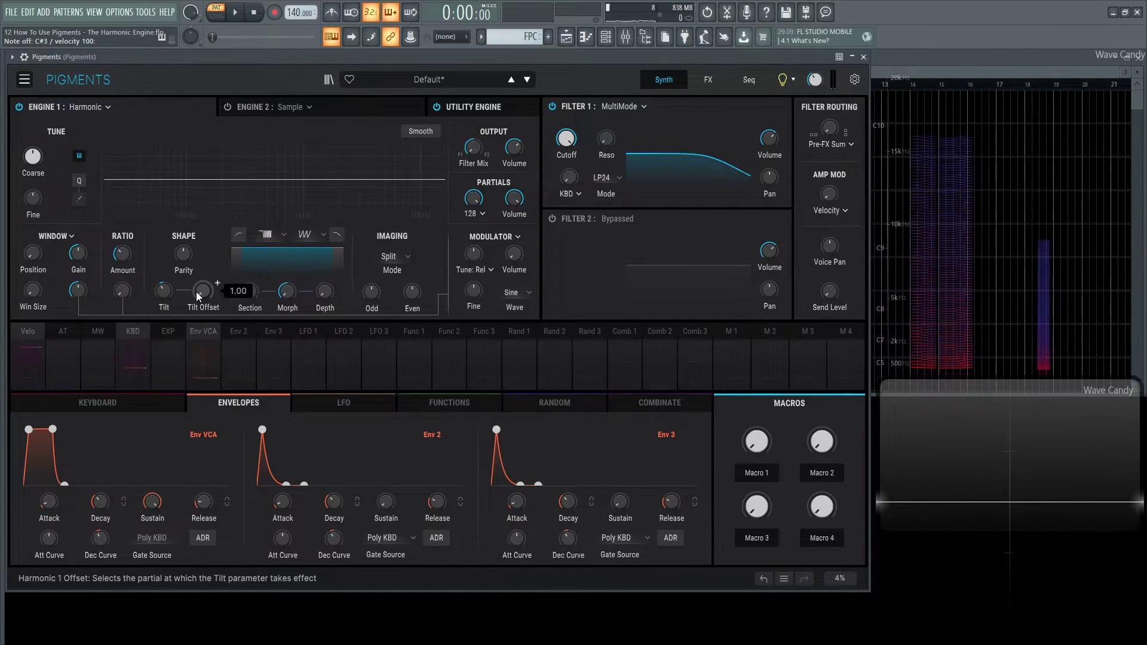
drag(164, 290, 204, 245)
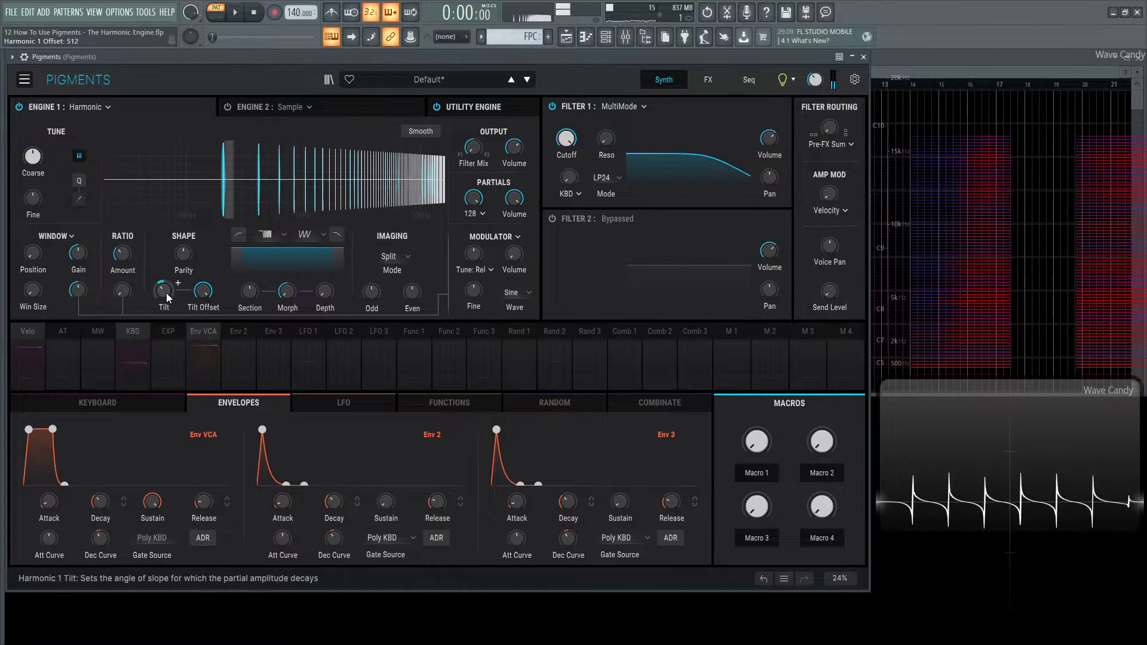
drag(163, 291, 163, 268)
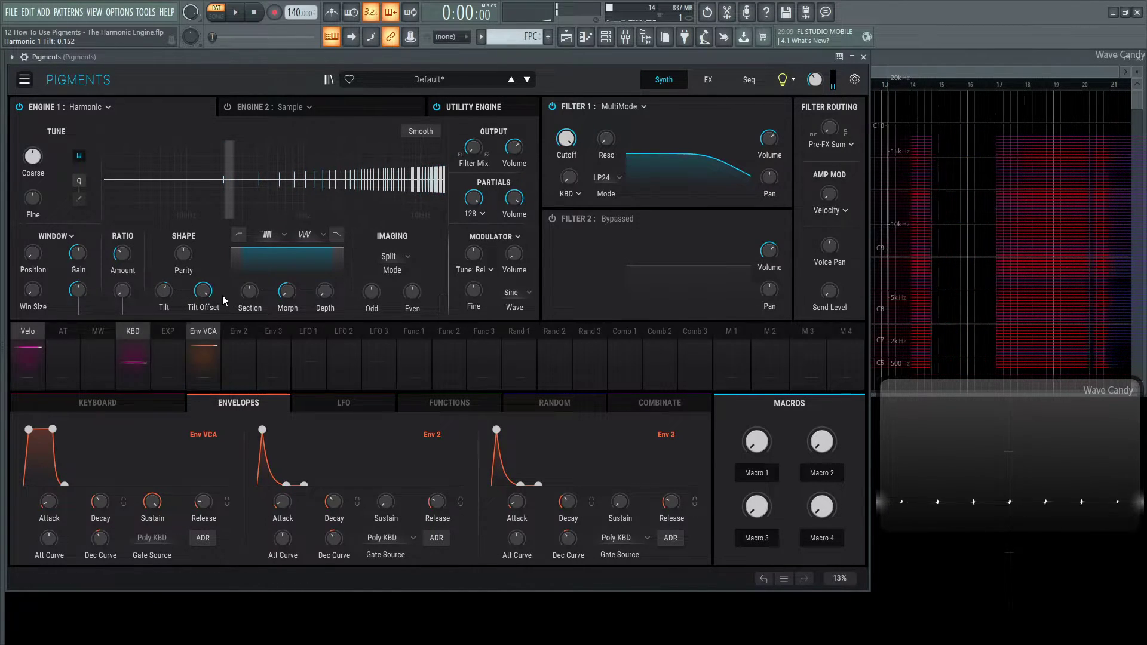
Move Tilt Offset to about 9.3, reset it, and return Tilt to -0.200.
mouse_move(220, 297)
mouse_down()
mouse_move(220, 307)
mouse_move(203, 284)
mouse_up()
double_click(204, 291)
double_click(169, 292)
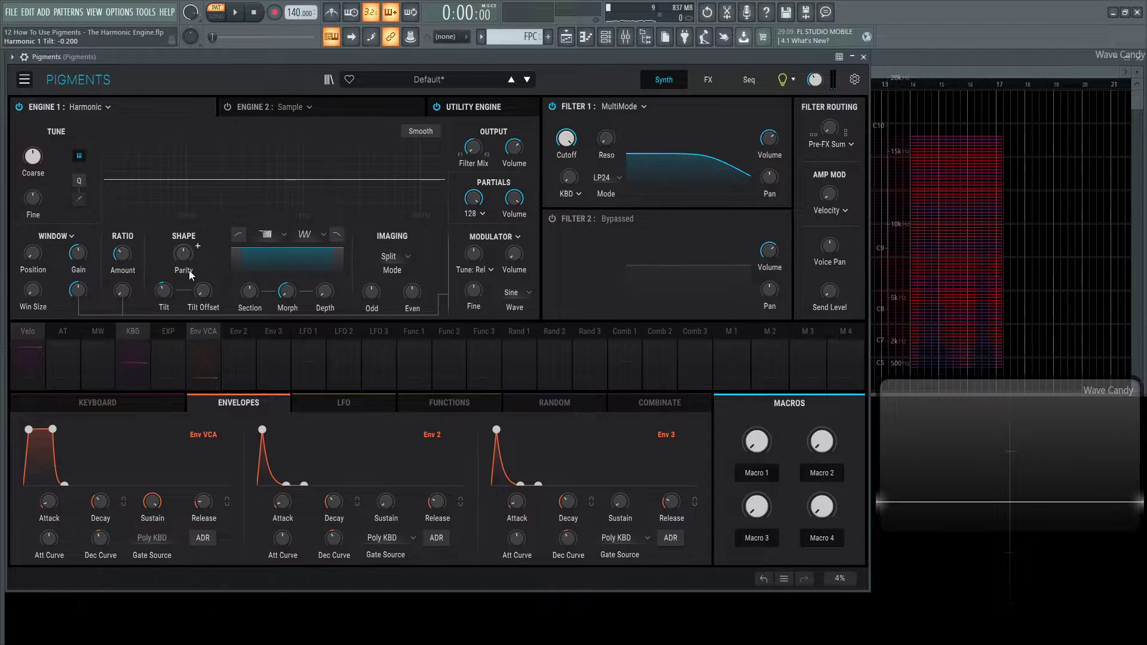
Turn Parity to fully odd harmonics and audition it on E4 notes.
mouse_move(185, 252)
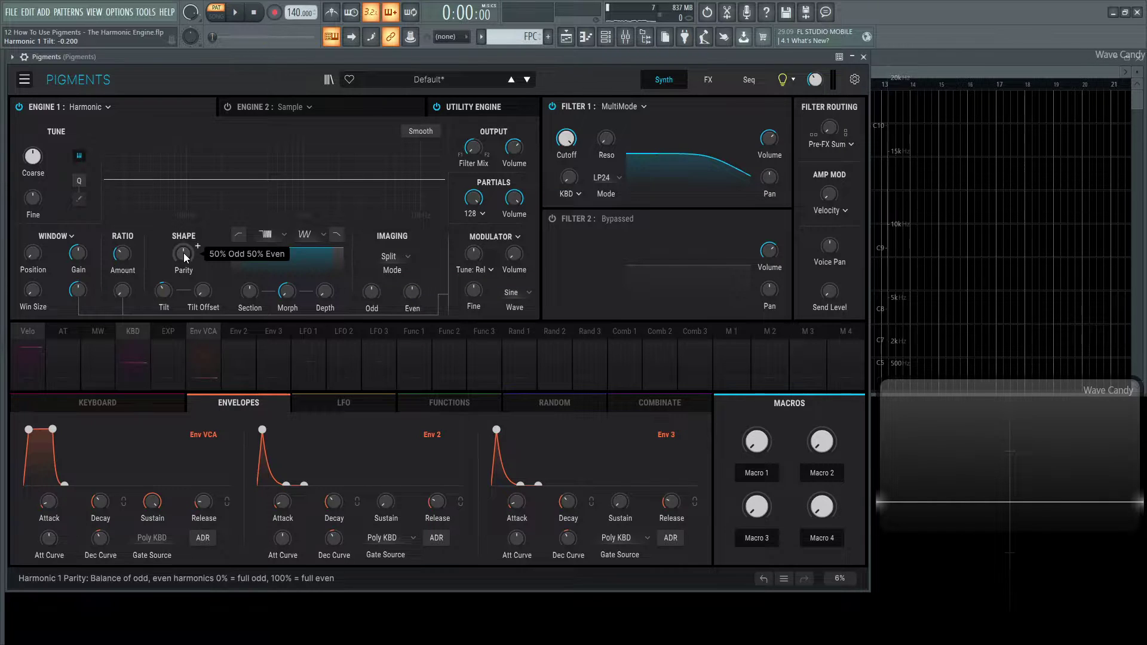
key(c)
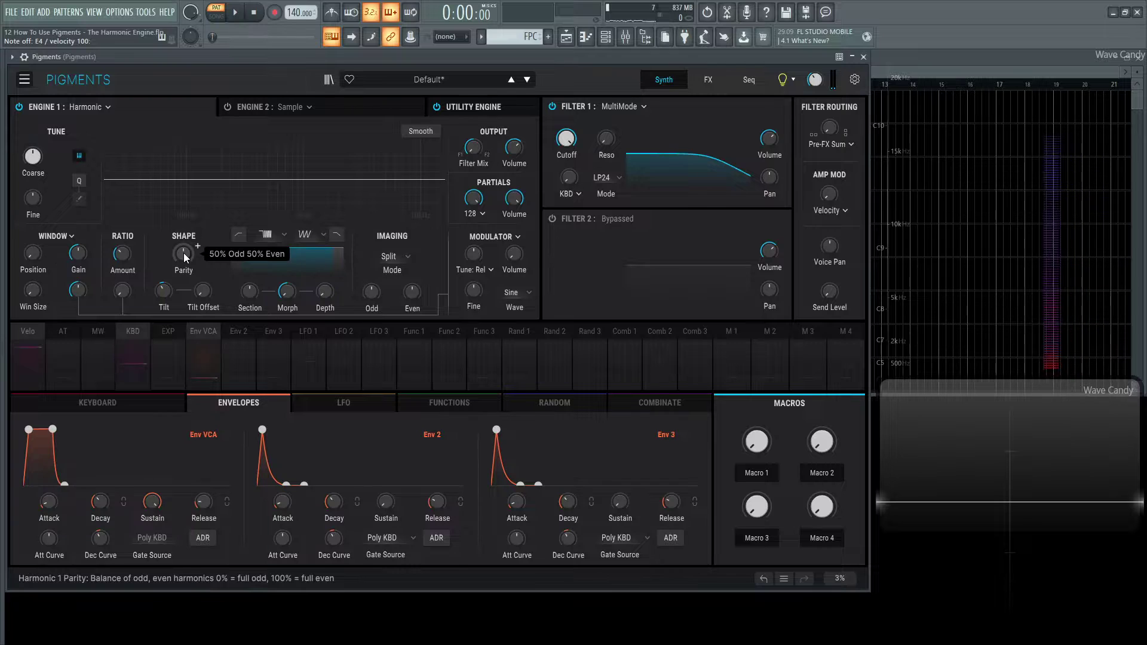
drag(184, 253, 184, 281)
key(c)
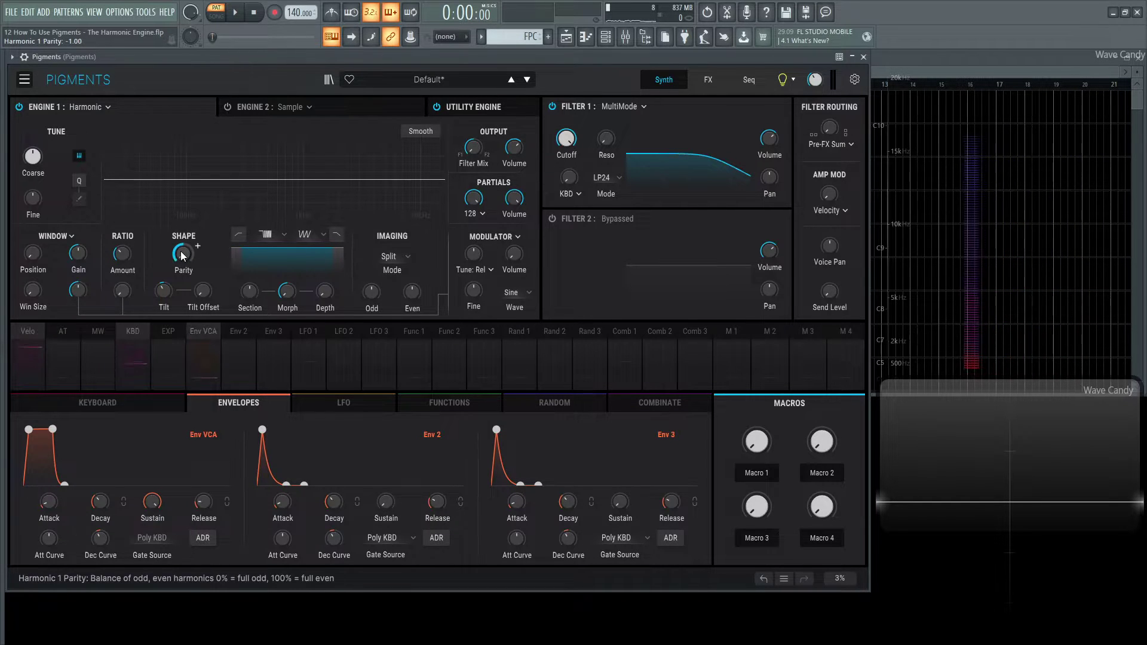
key(c)
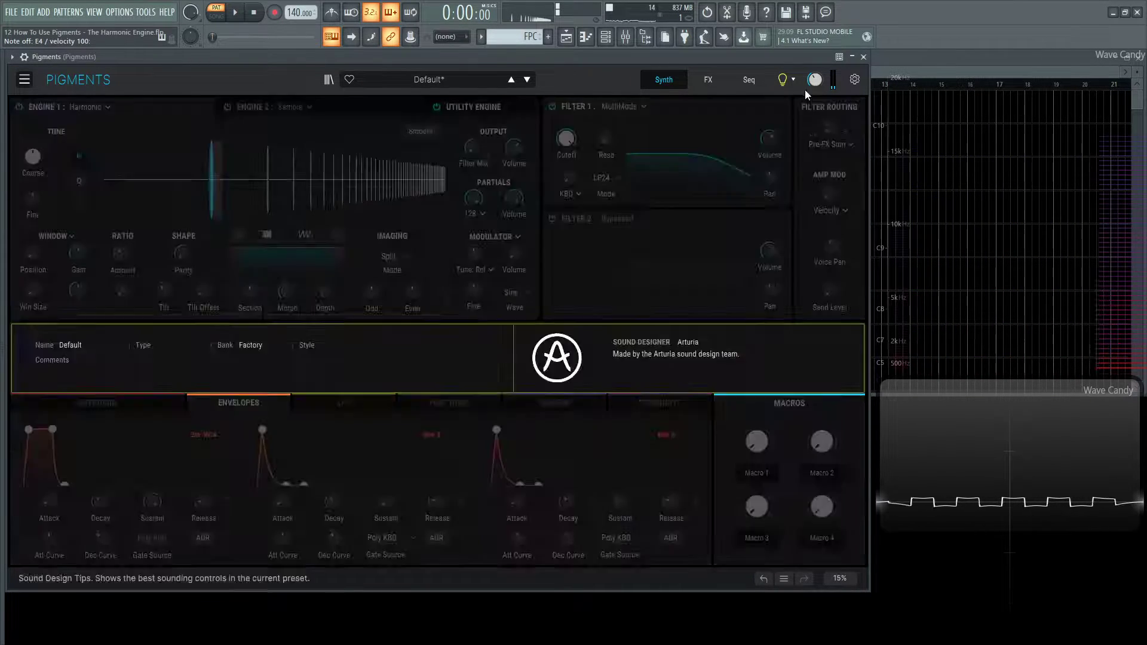
key(c)
Raise the master volume to -19.9 dB, compare a higher note, and reset Parity to 50/50.
drag(817, 85, 821, 81)
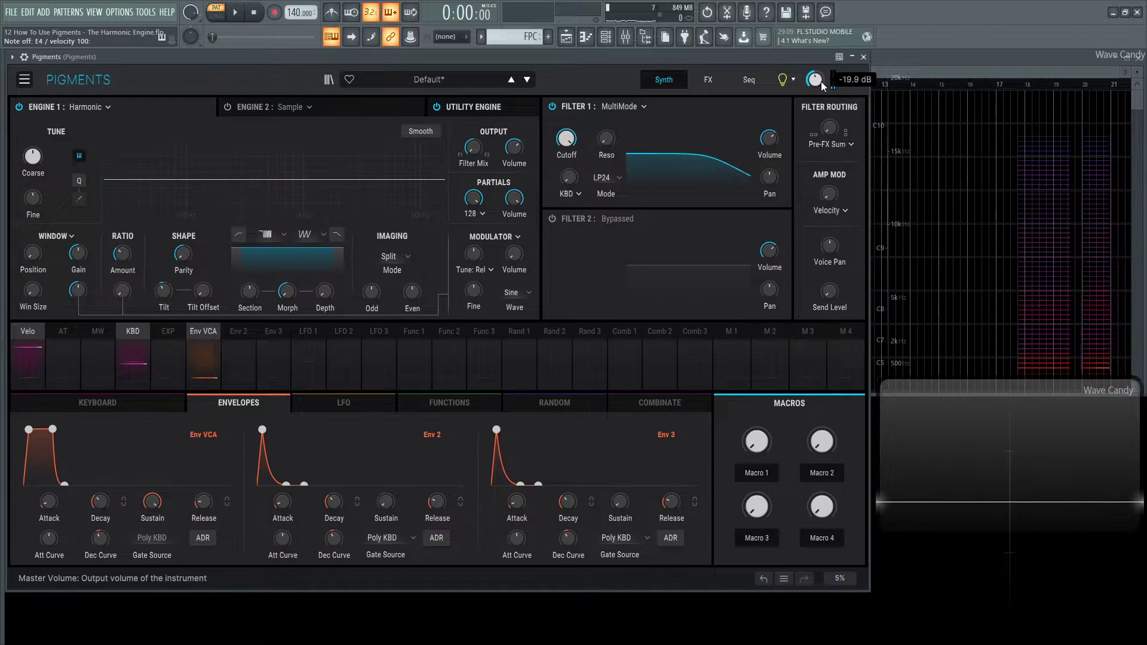
key(c)
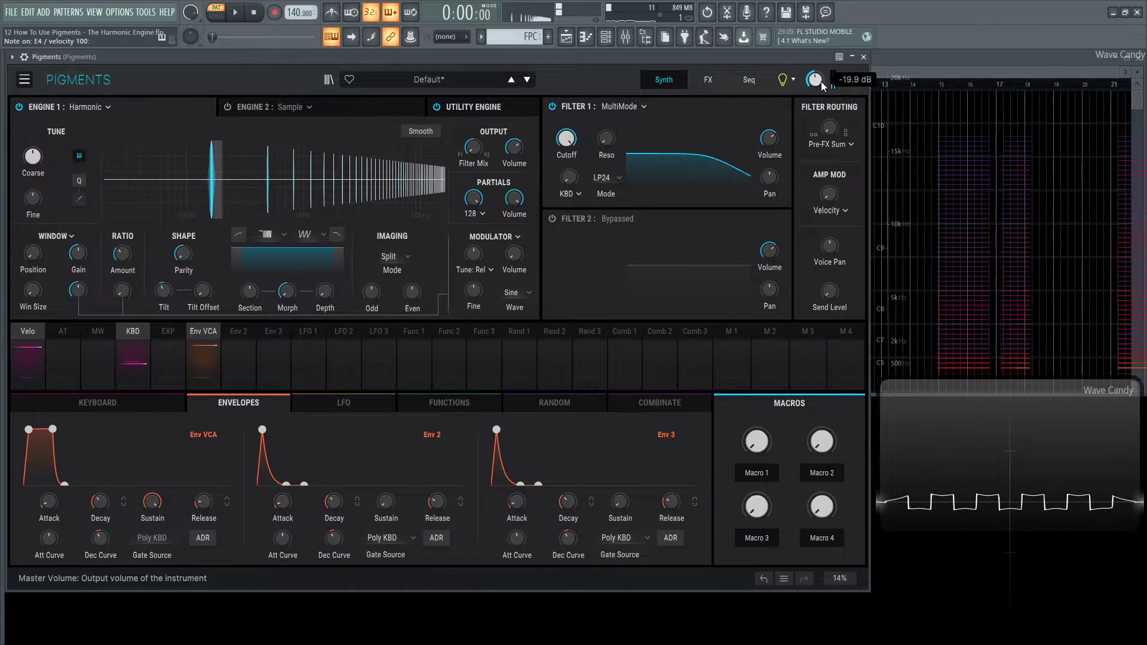
key(n)
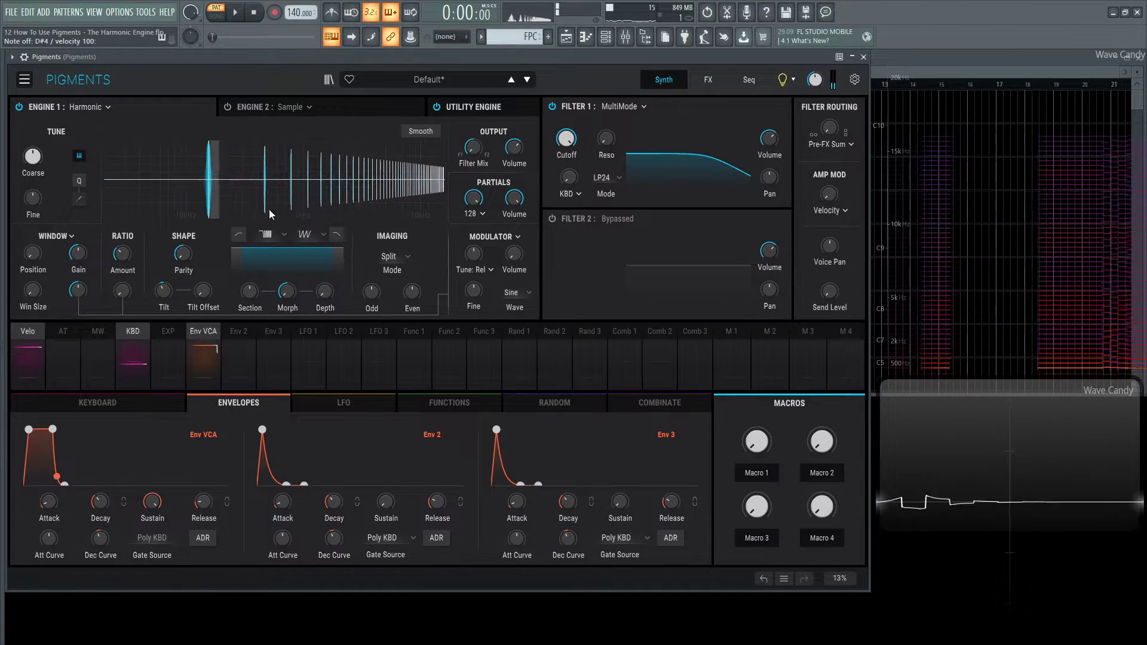
mouse_move(191, 263)
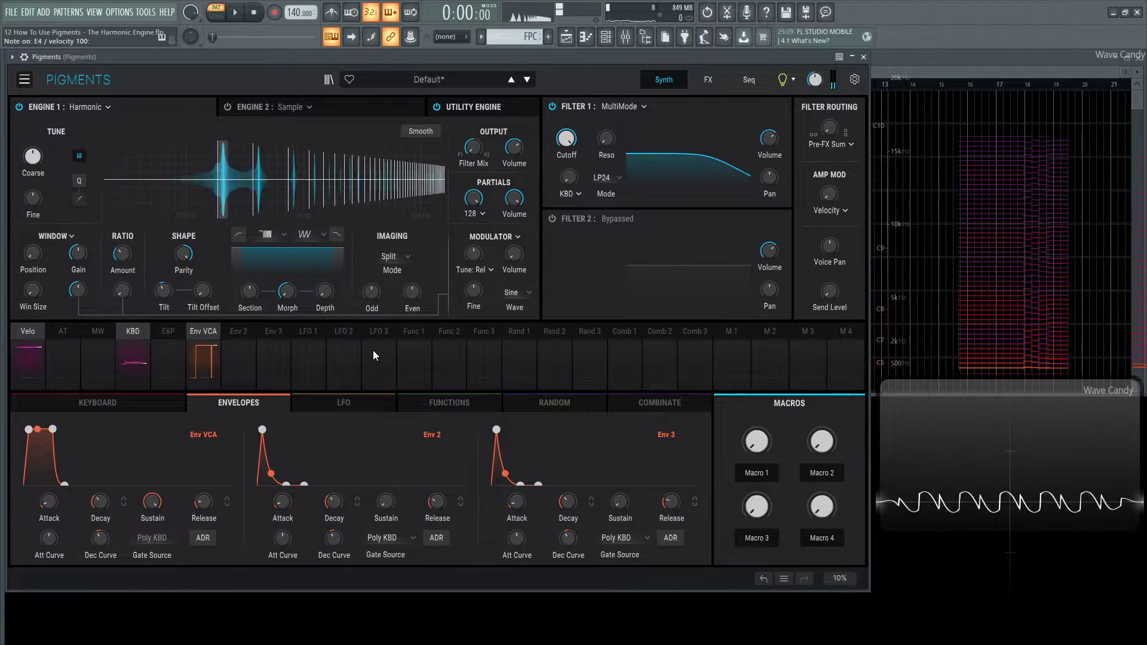
double_click(183, 255)
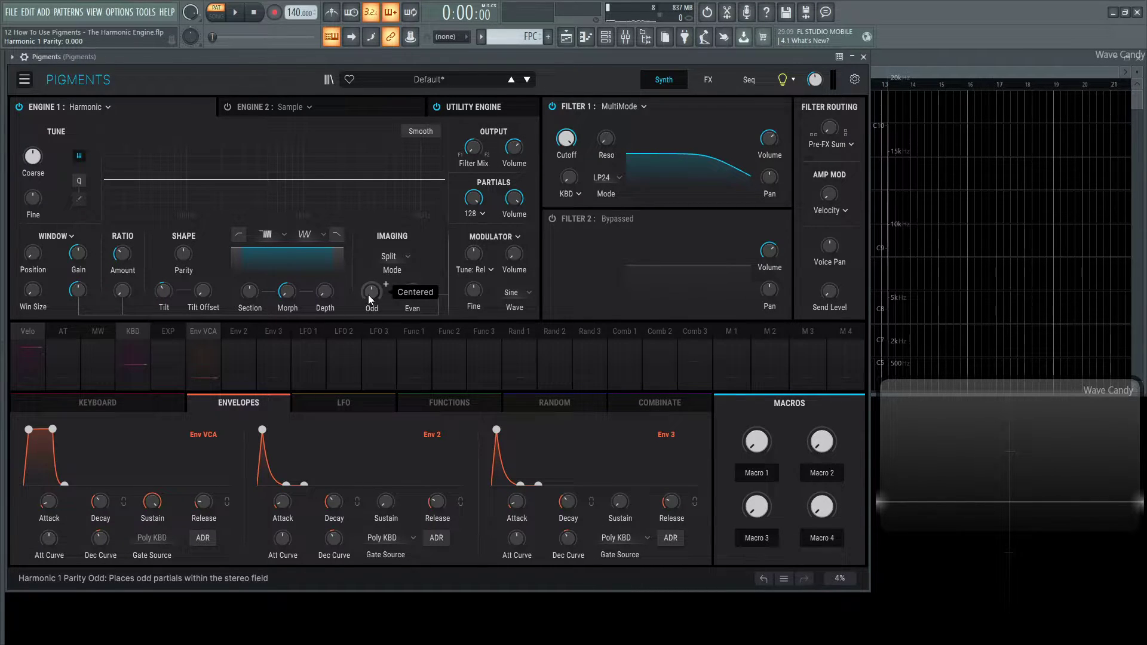
Turn the Split imaging Odd knob to pan the odd partials mostly right.
drag(368, 295, 410, 262)
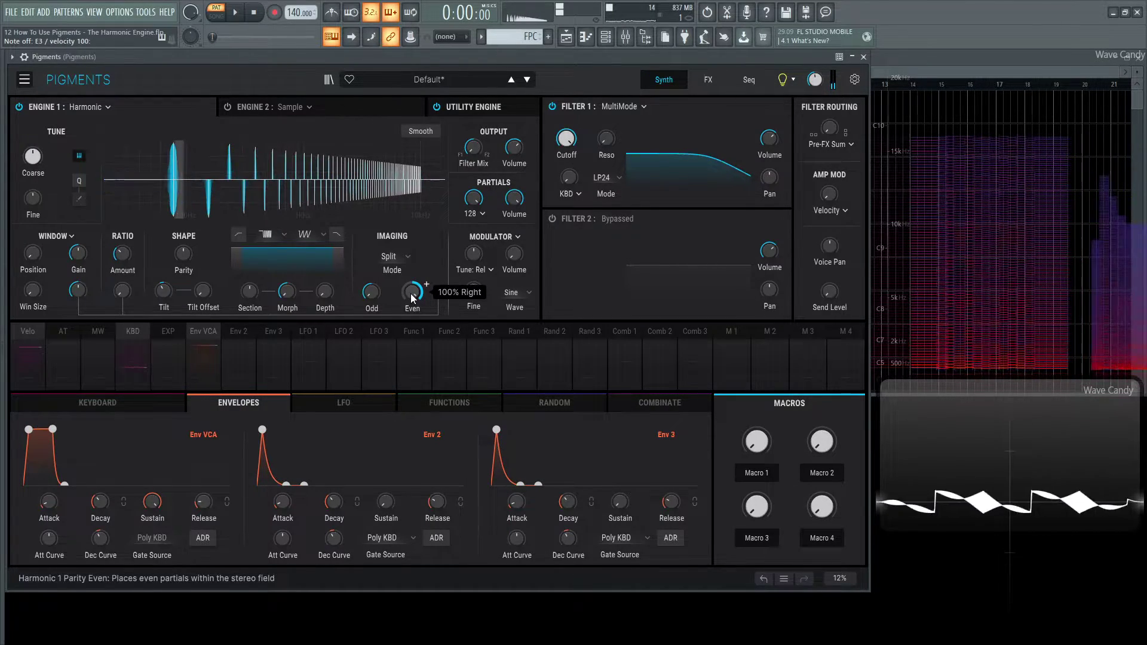
Set Imaging Mode to Random, raise Rate to 1.00 and Depth to 100%.
click(394, 256)
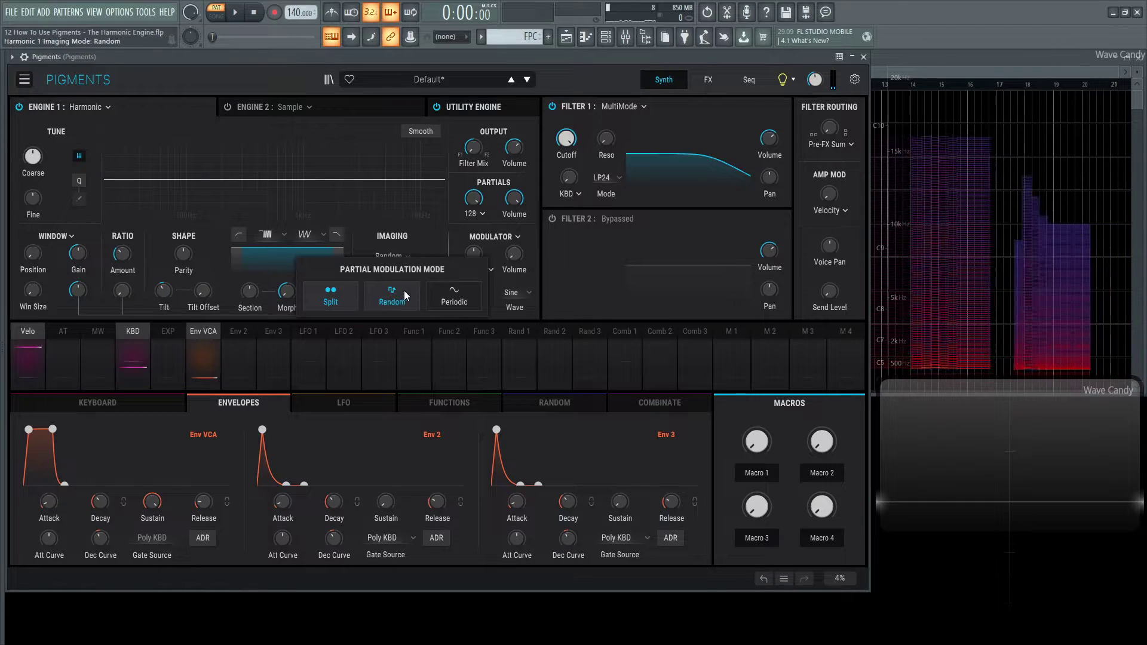
click(406, 290)
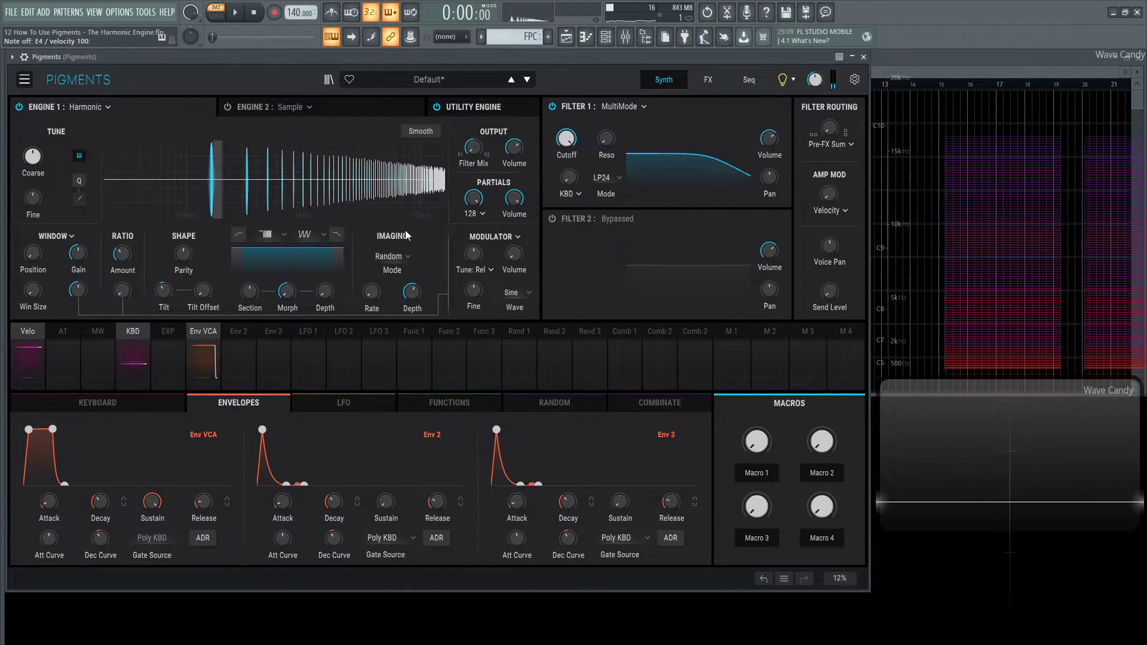
drag(375, 291, 376, 287)
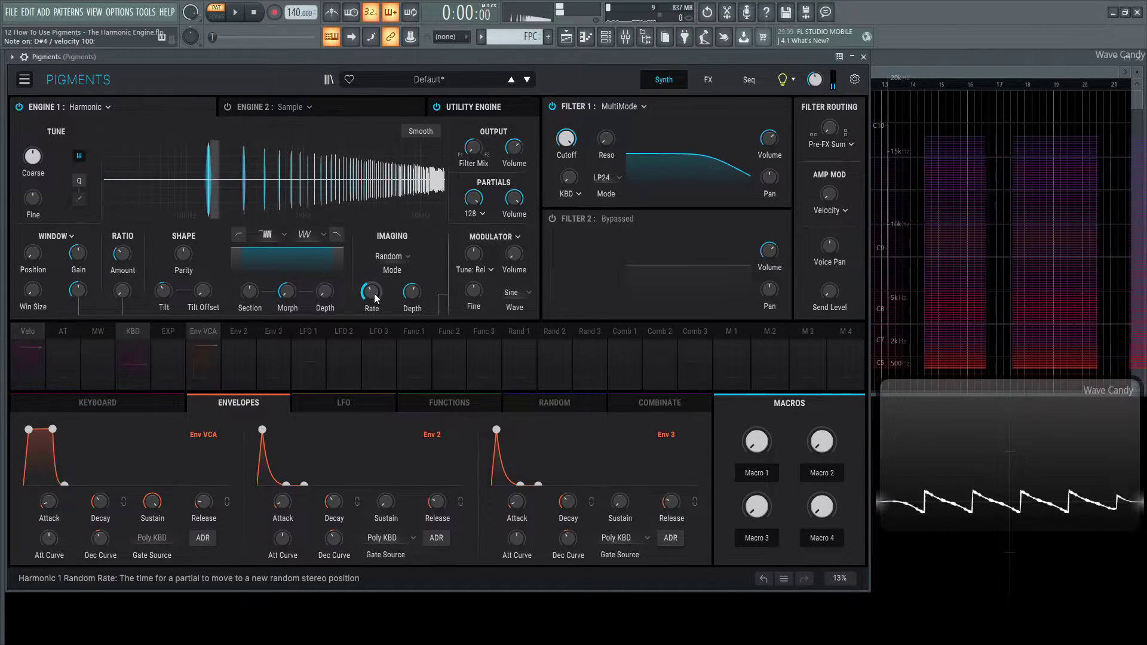
drag(373, 292, 374, 250)
drag(374, 303, 374, 272)
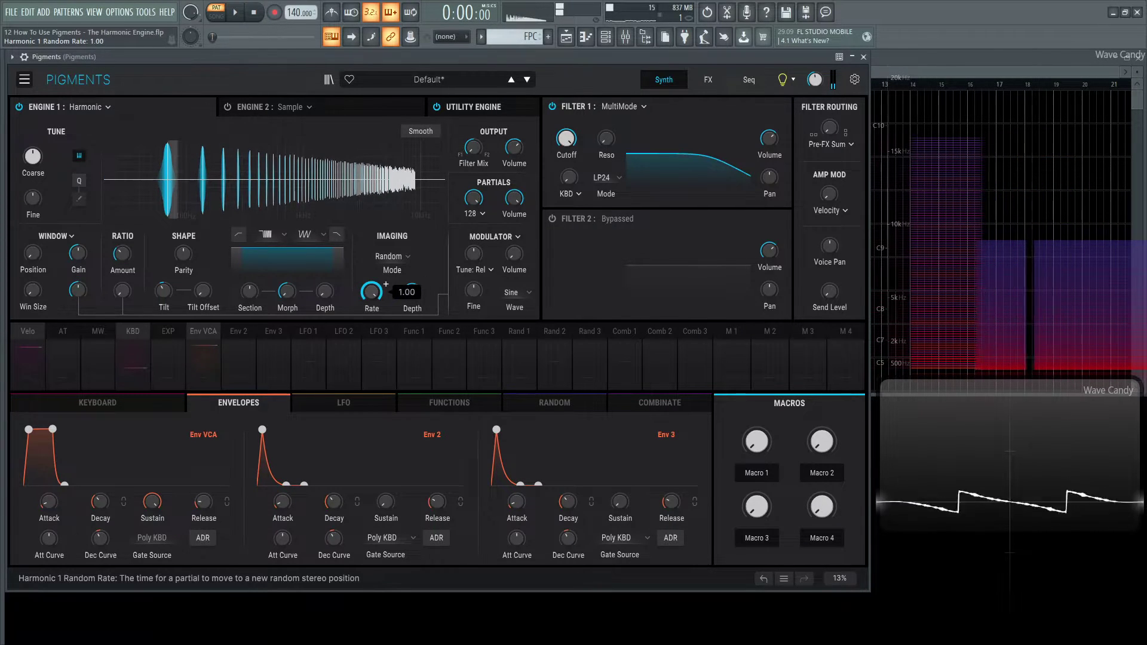
drag(414, 301, 414, 240)
mouse_move(373, 293)
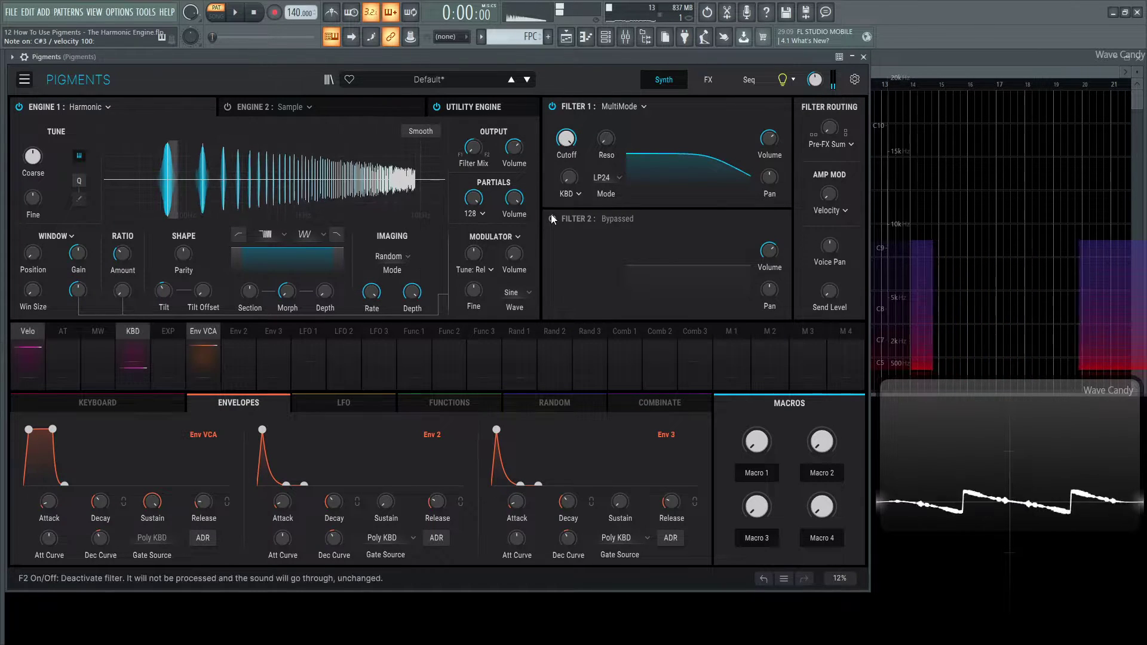
Try Filter 1 as MultiMode HP24 with cutoff near 188 Hz, then bypass it.
click(621, 107)
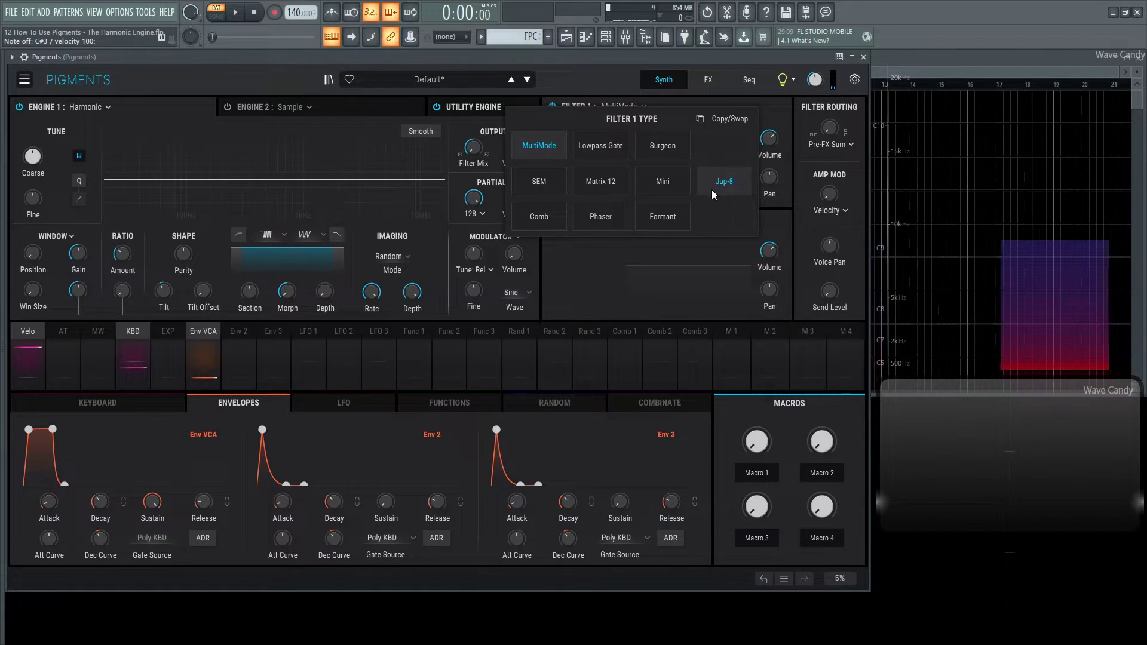
click(549, 154)
click(616, 192)
click(629, 220)
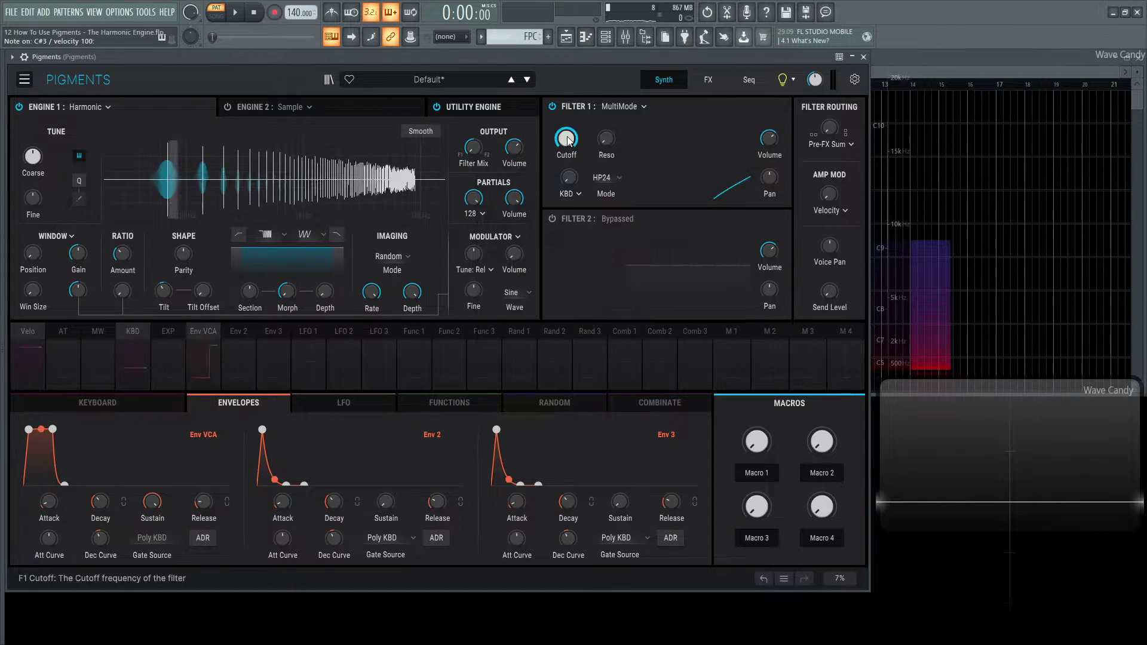
drag(565, 138, 565, 164)
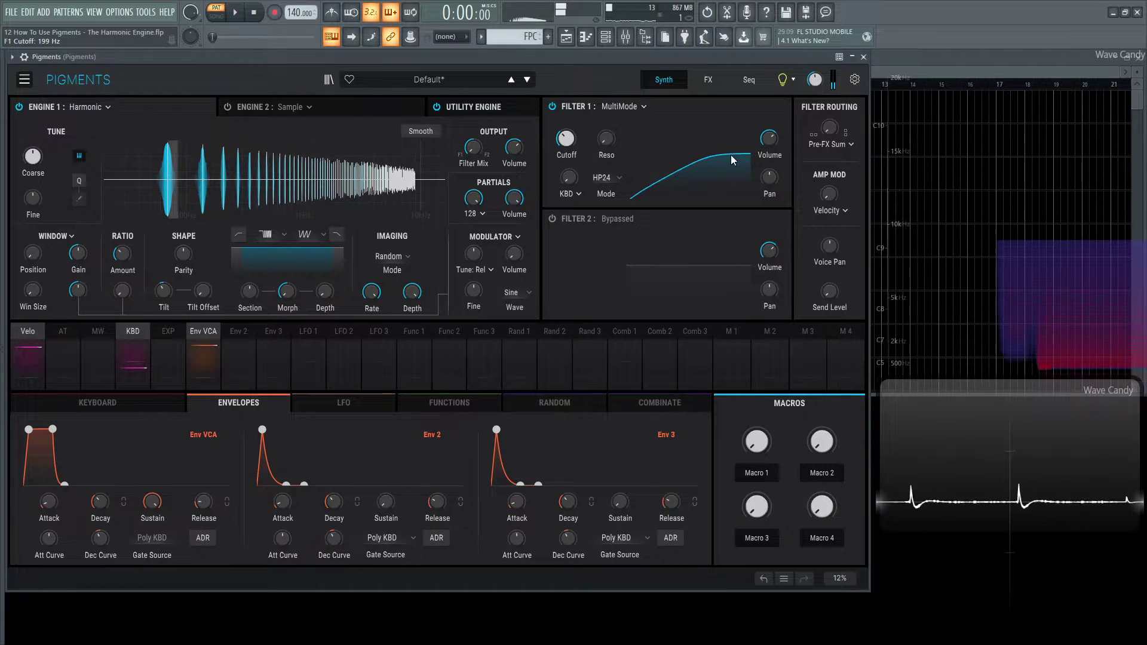
click(552, 106)
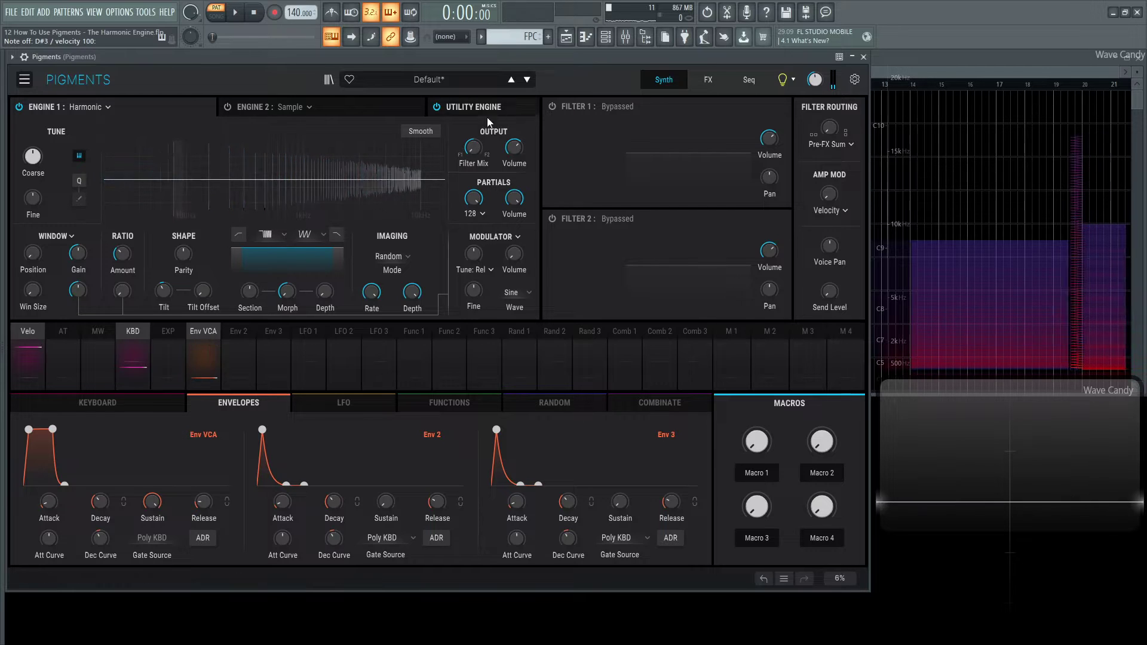
Enable Smooth, set Imaging Rate to 0.900, and toggle Smooth off and back on to compare.
click(428, 132)
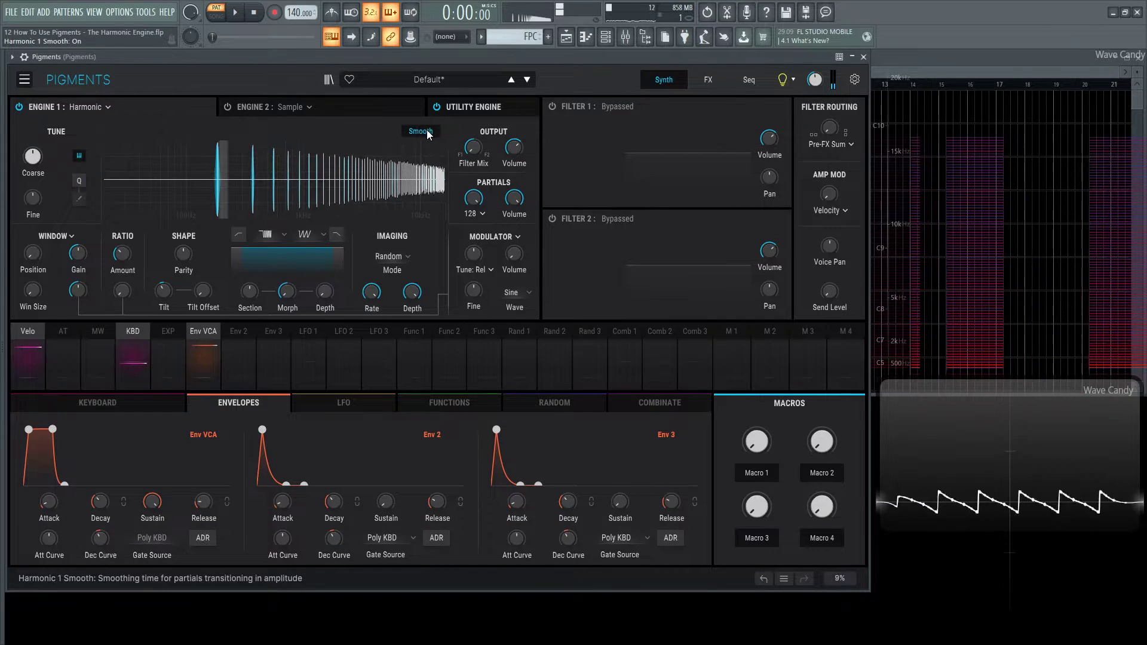
drag(375, 295, 375, 288)
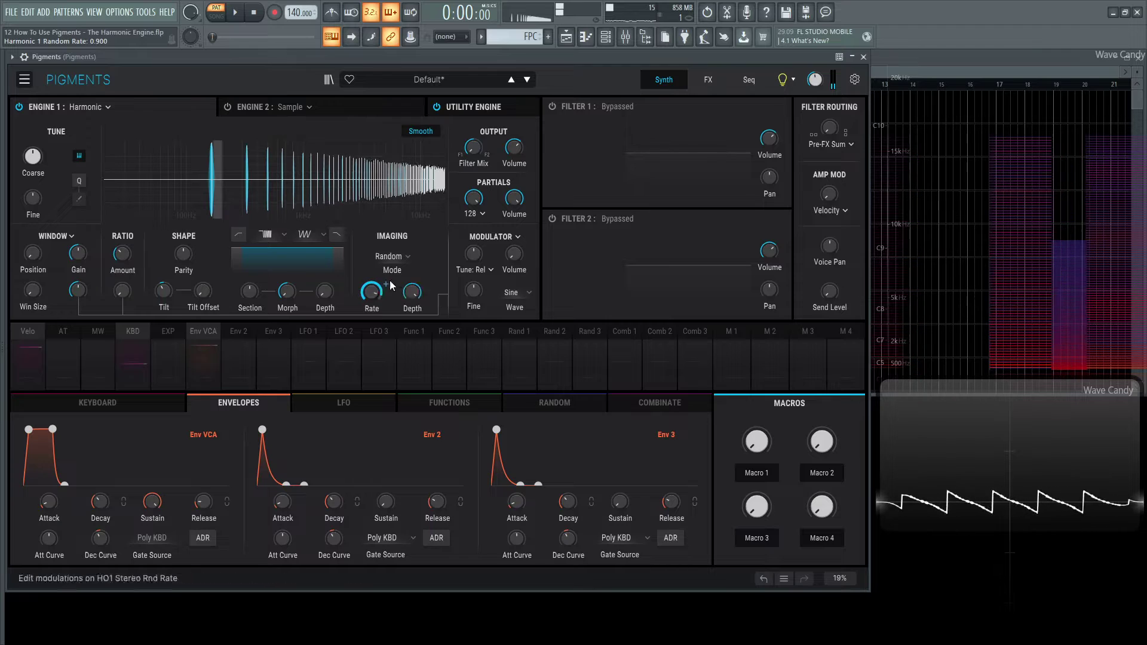
click(421, 131)
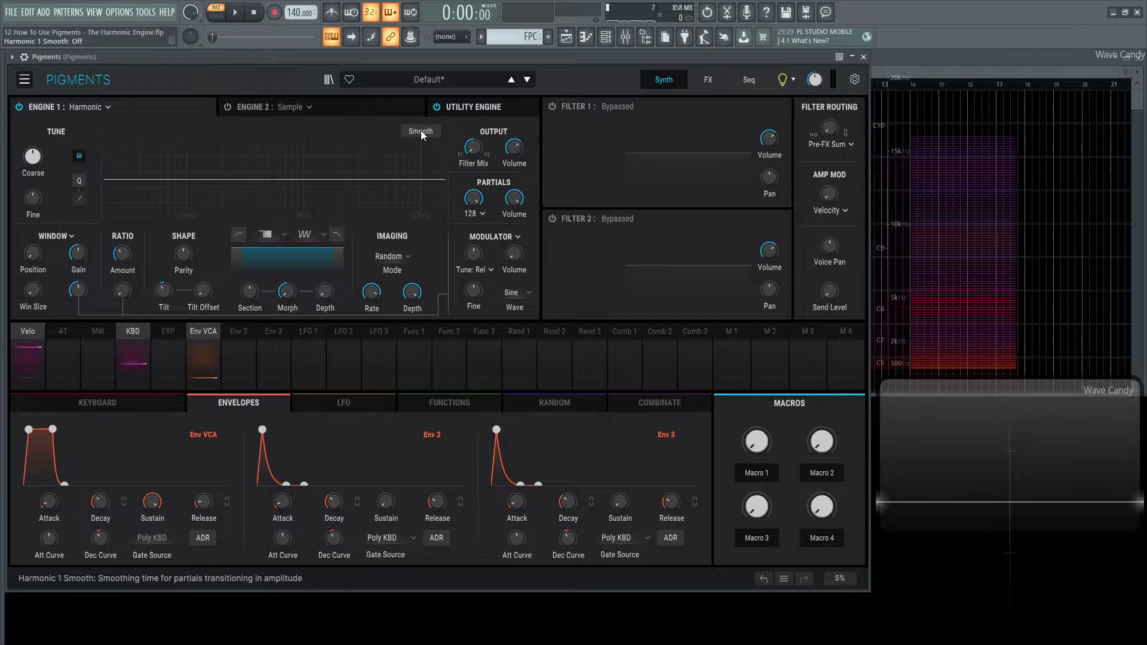
click(421, 131)
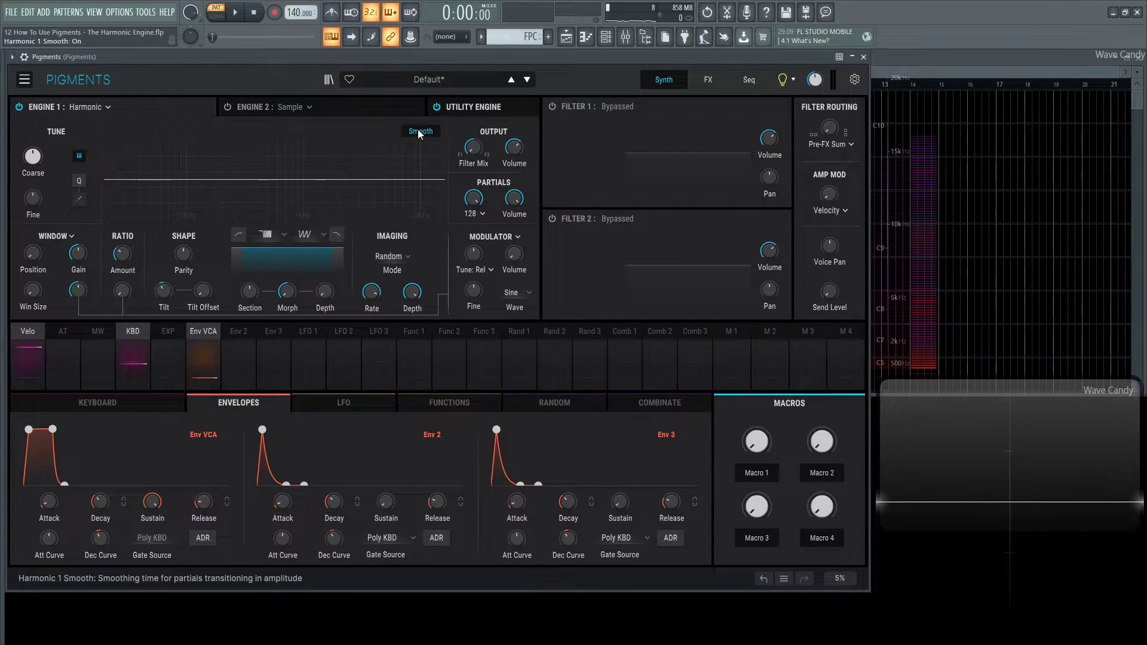
Audition the smoothed patch and switch the partial imaging mode to Periodic.
key(g)
key(d)
key(s)
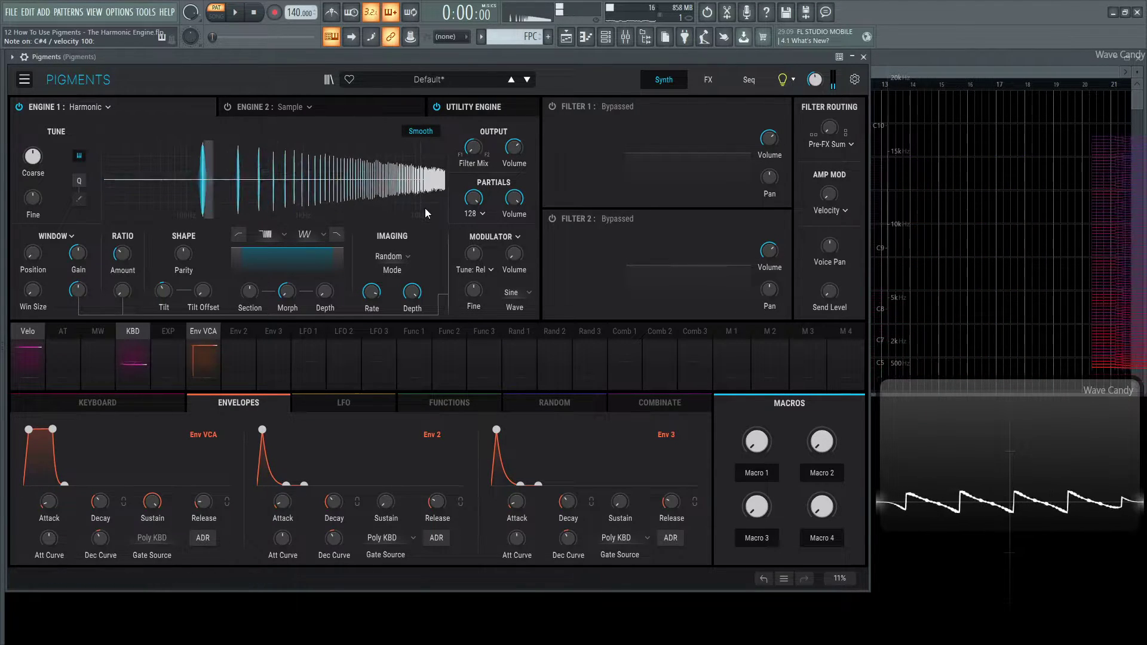
click(392, 256)
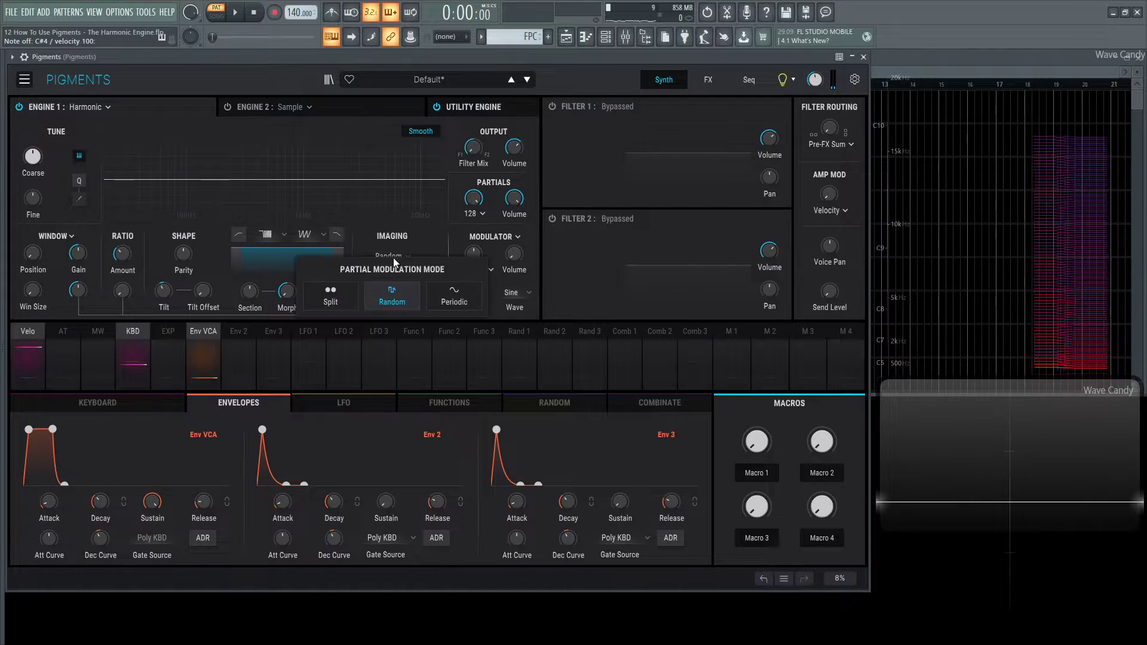
click(455, 294)
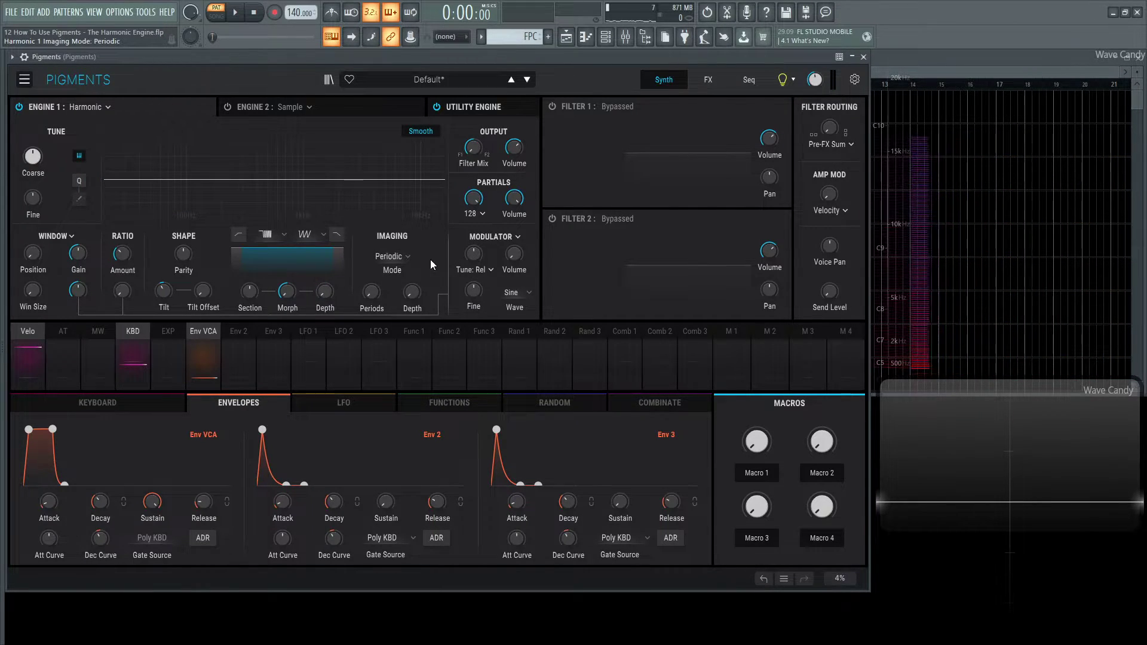
Raise imaging Depth to about 37.2%, sweep Periods, then reset Periods to 0.000.
key(g)
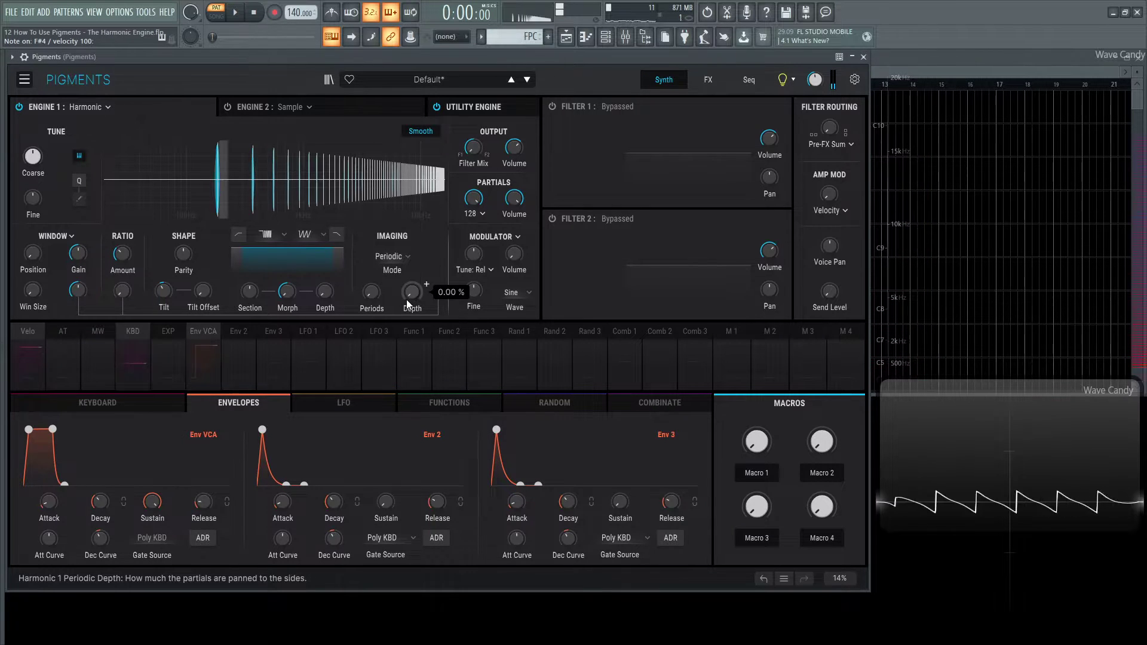
drag(412, 293, 413, 276)
key(g)
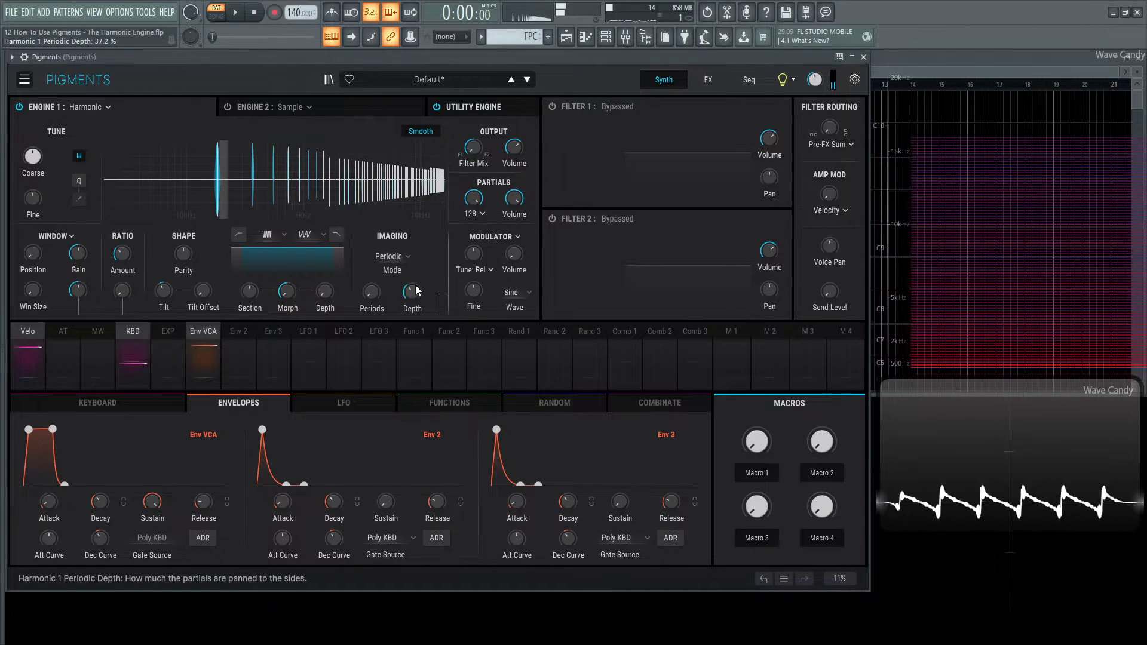
drag(373, 292, 371, 243)
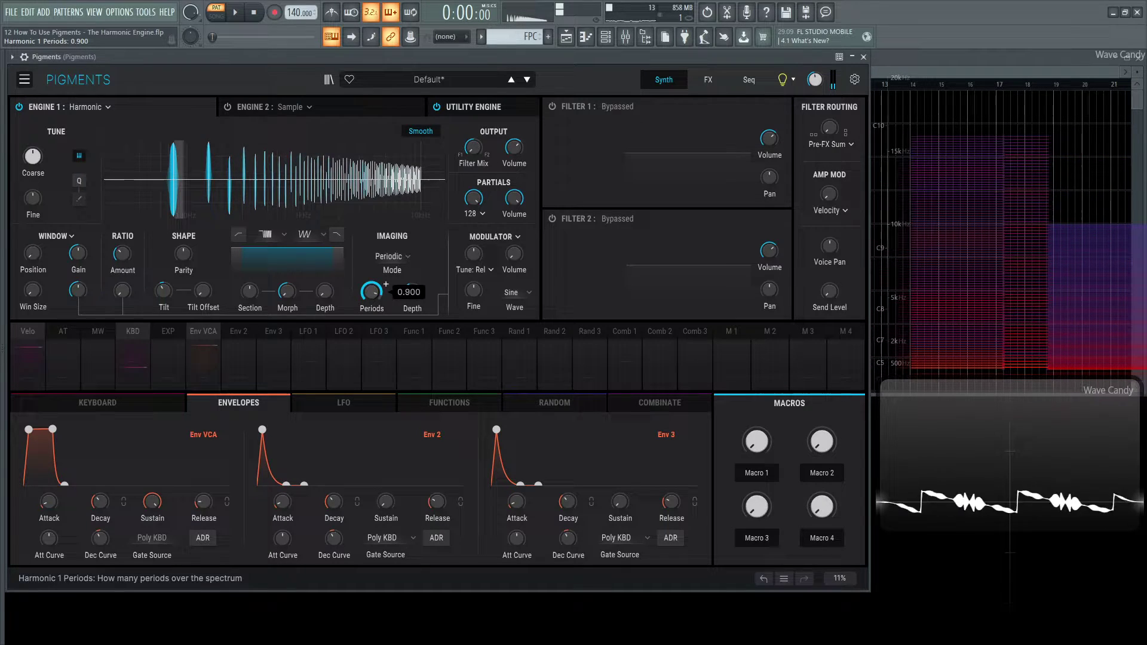
double_click(373, 293)
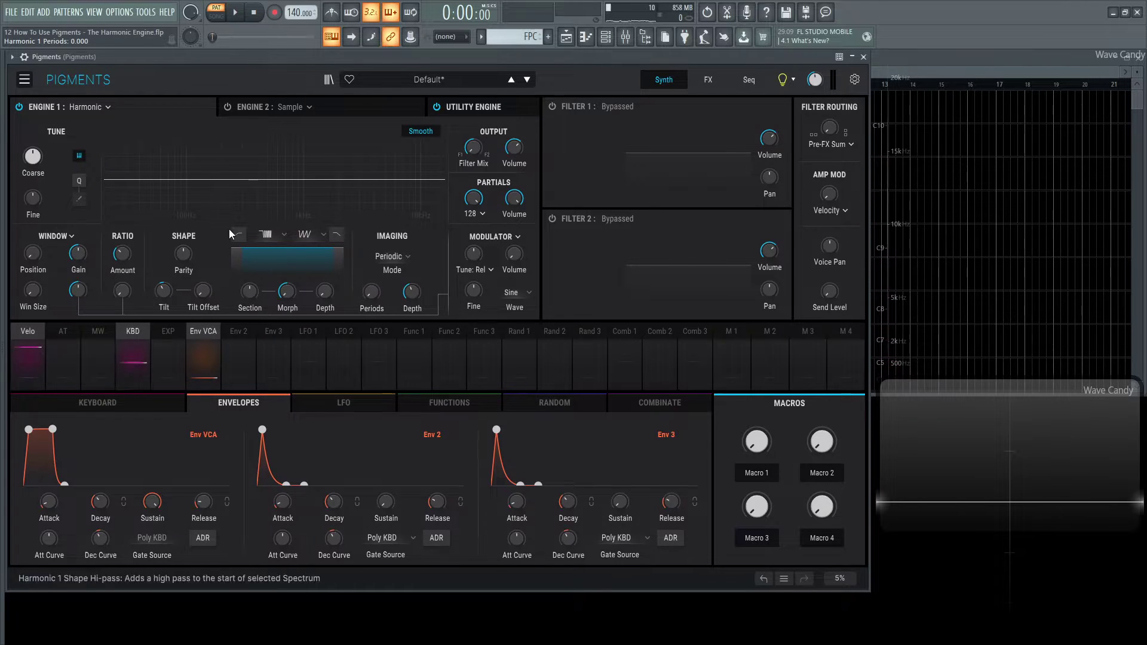
Turn off the low-pass shape and pick BiPuls for Spectrum A and Notch for Spectrum B.
click(337, 234)
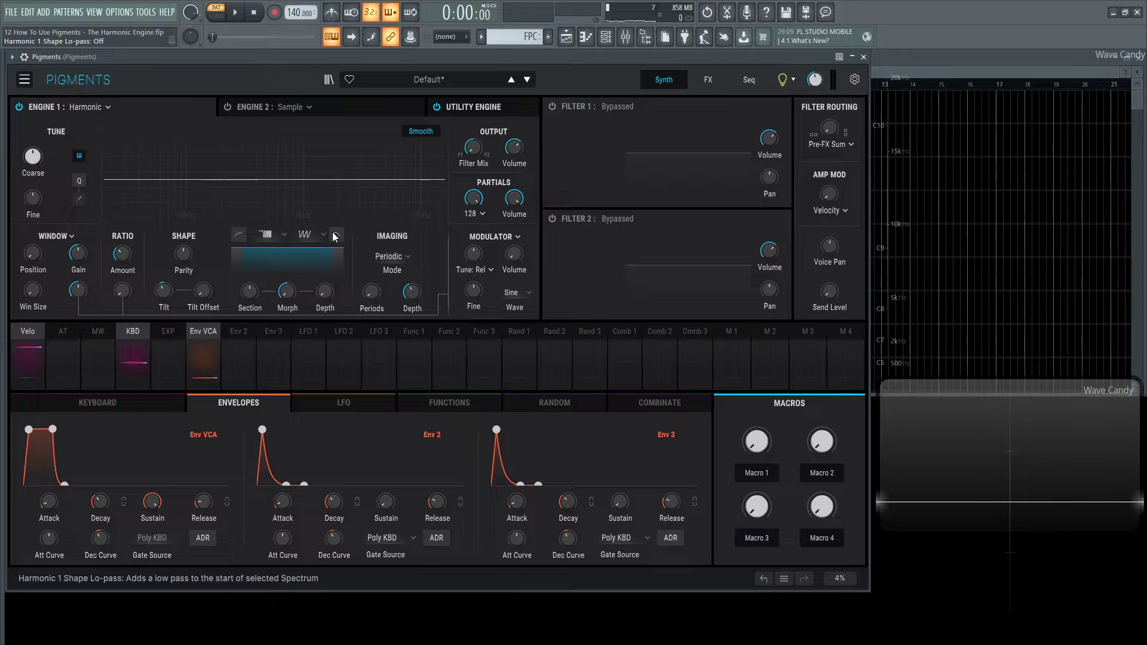
click(267, 235)
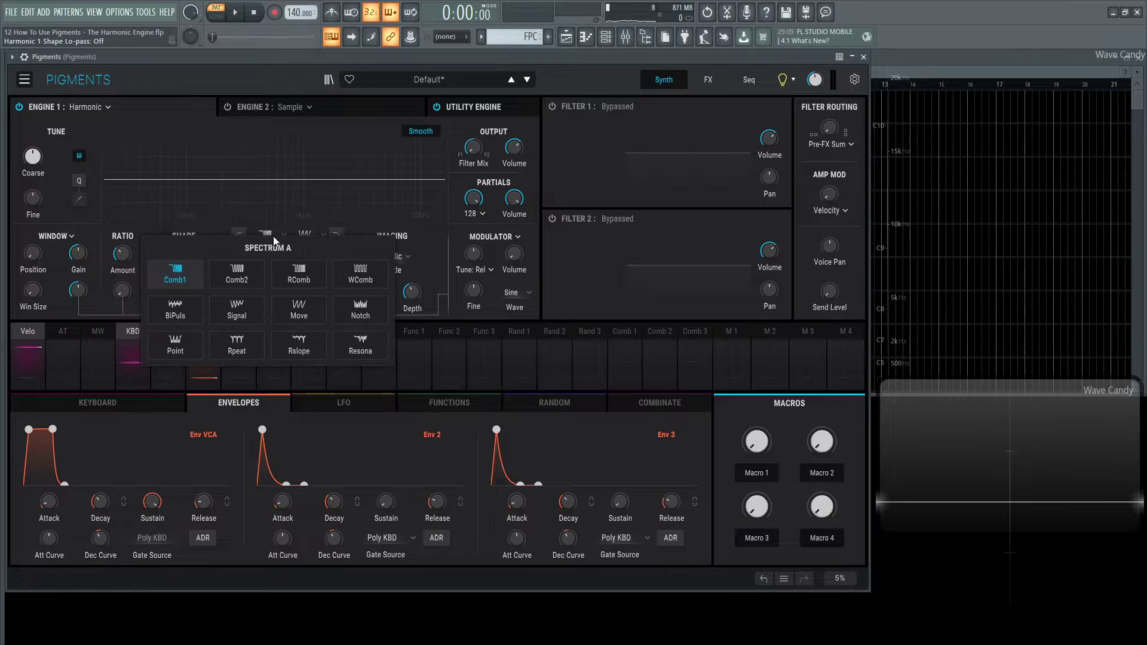
click(187, 307)
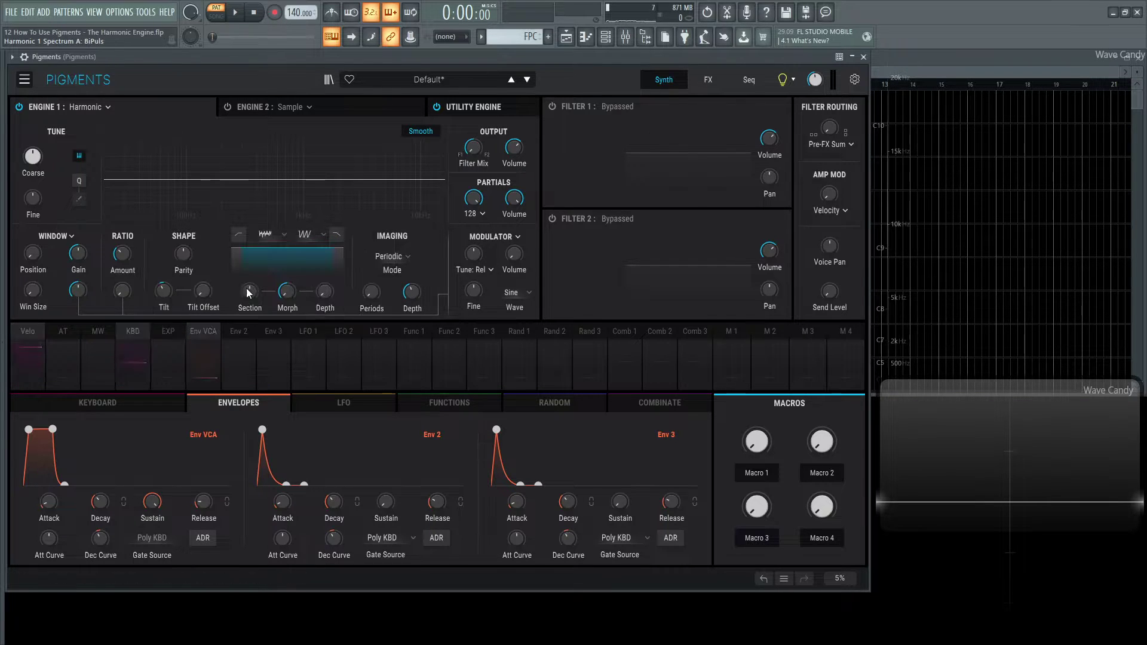
click(309, 234)
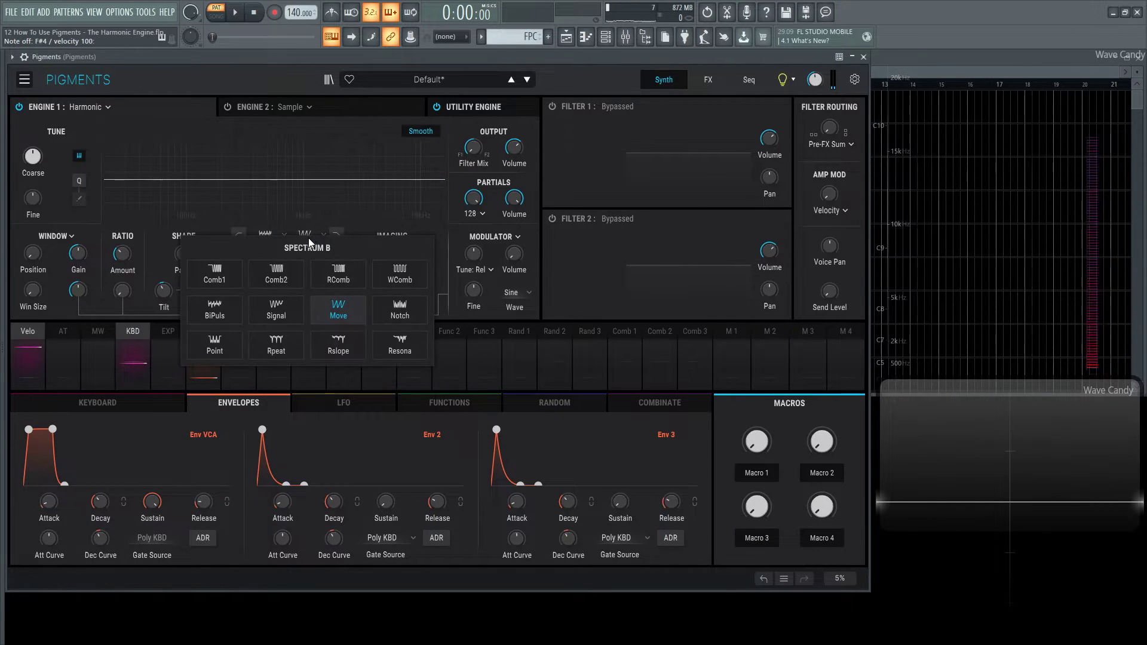
click(400, 310)
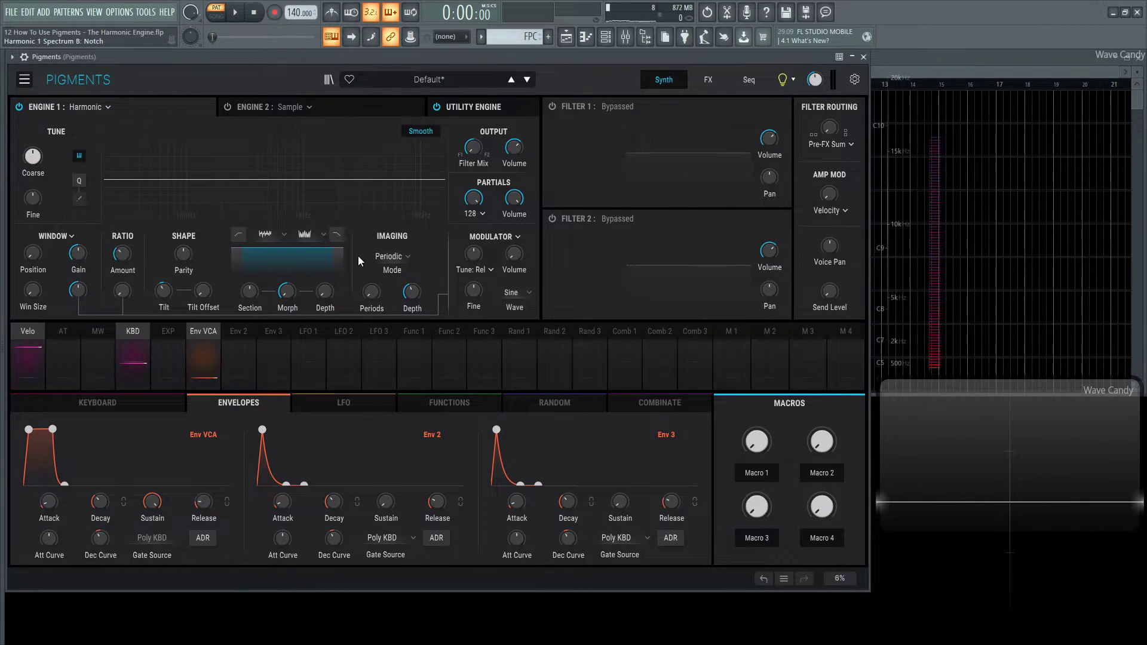
Raise Shape Depth to about 68.6% and morph the shape to 50% Spectrum A, 50% Spectrum B.
drag(328, 292, 328, 282)
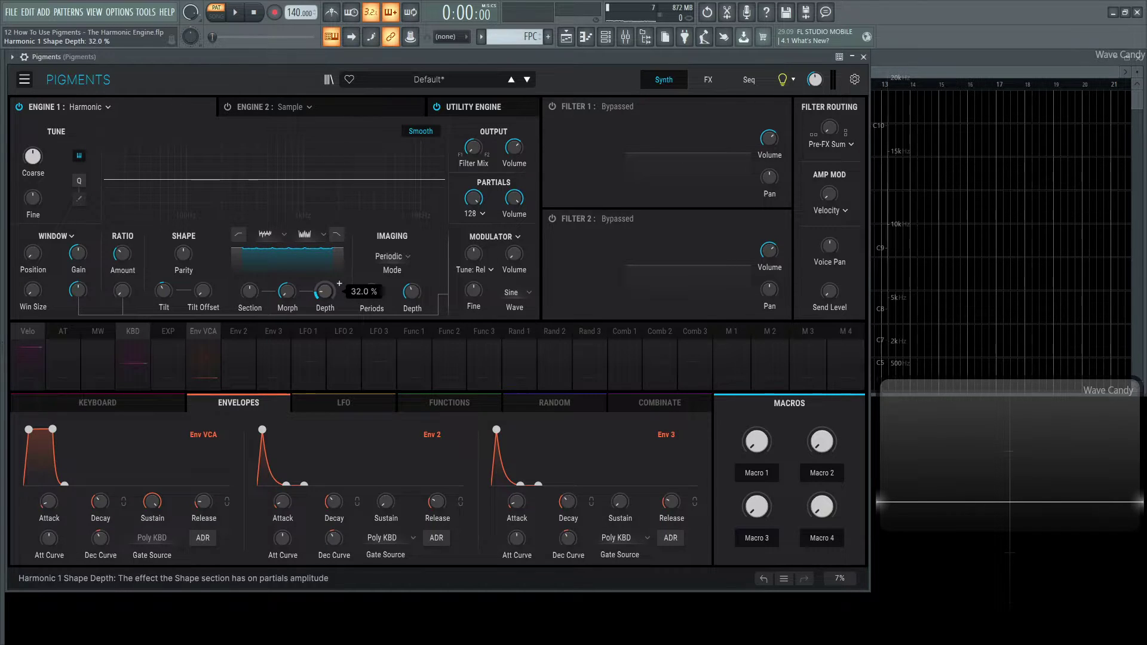
drag(327, 292, 328, 250)
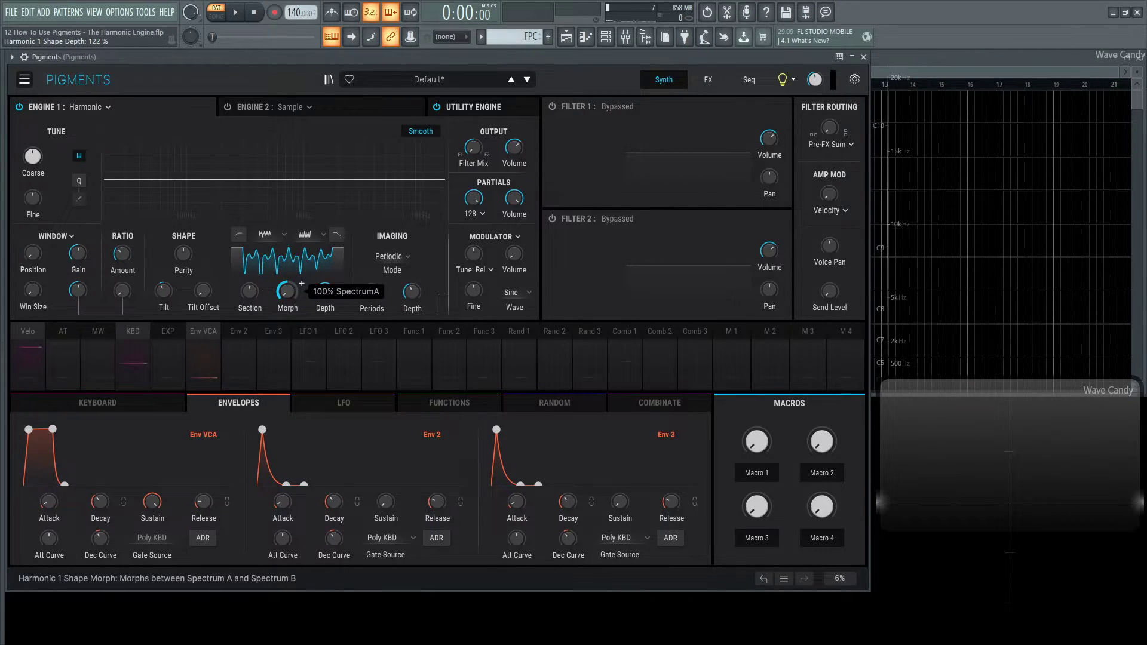
click(291, 294)
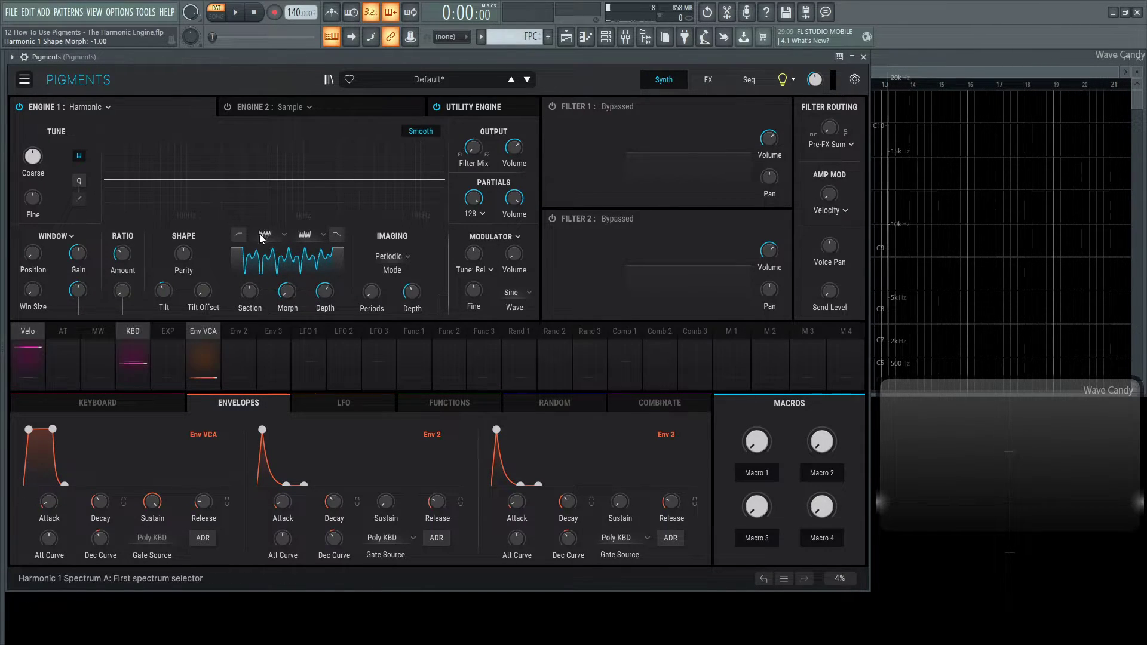
drag(284, 296, 285, 268)
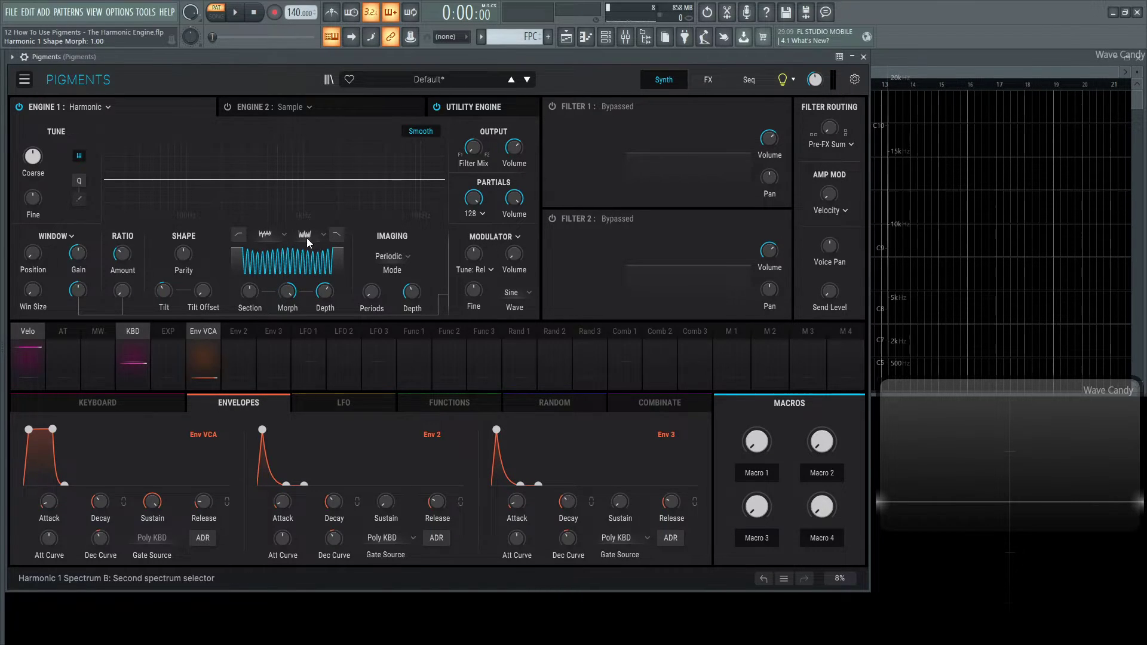
mouse_move(288, 297)
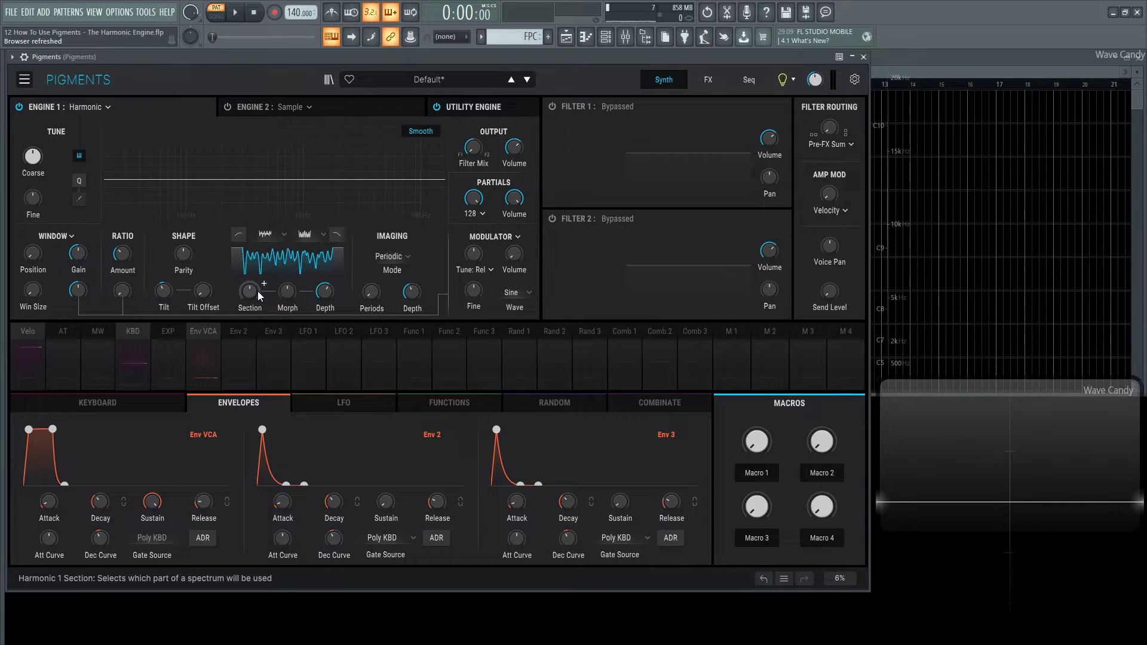
Sweep the shape Section knob through its full range while playing, leaving it near 0.52.
drag(249, 293, 250, 270)
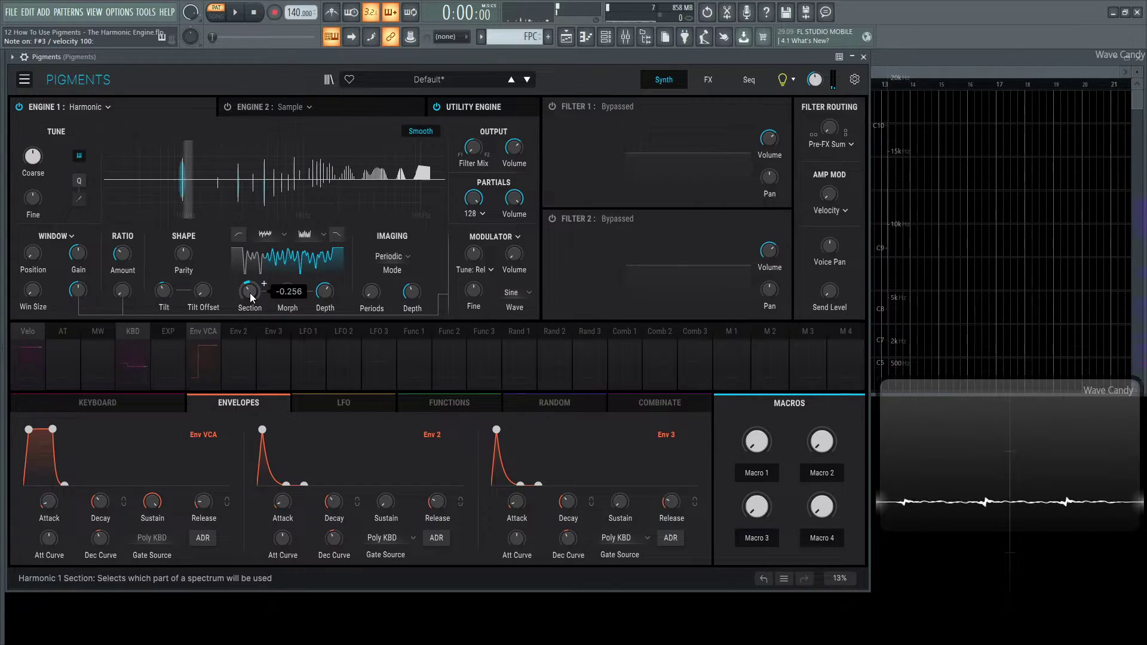
drag(250, 292, 250, 346)
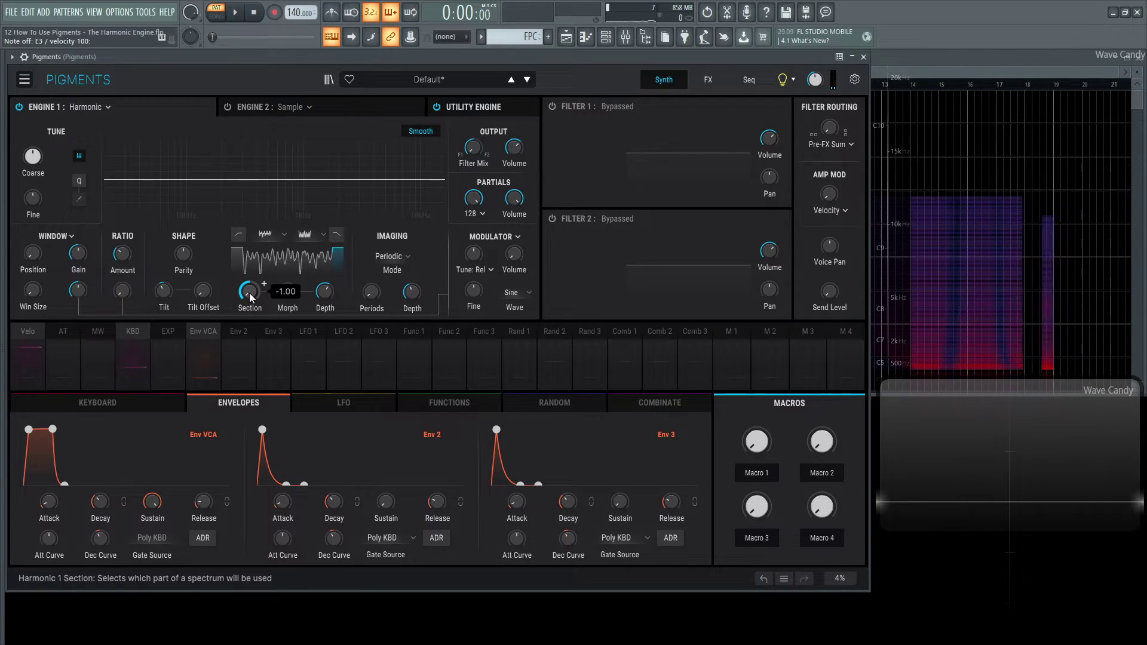
drag(249, 292, 249, 233)
drag(250, 291, 250, 265)
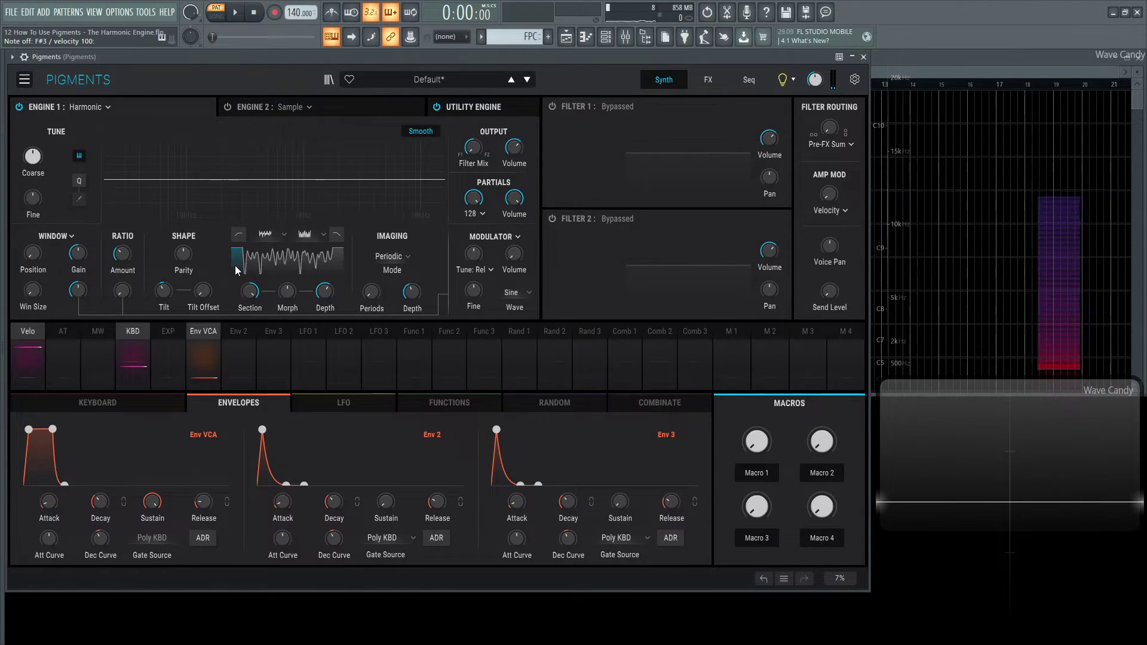
drag(249, 291, 295, 308)
Enable the shape's Lo-pass and Hi-pass filters and lower Master Volume to about -11 dB.
click(338, 234)
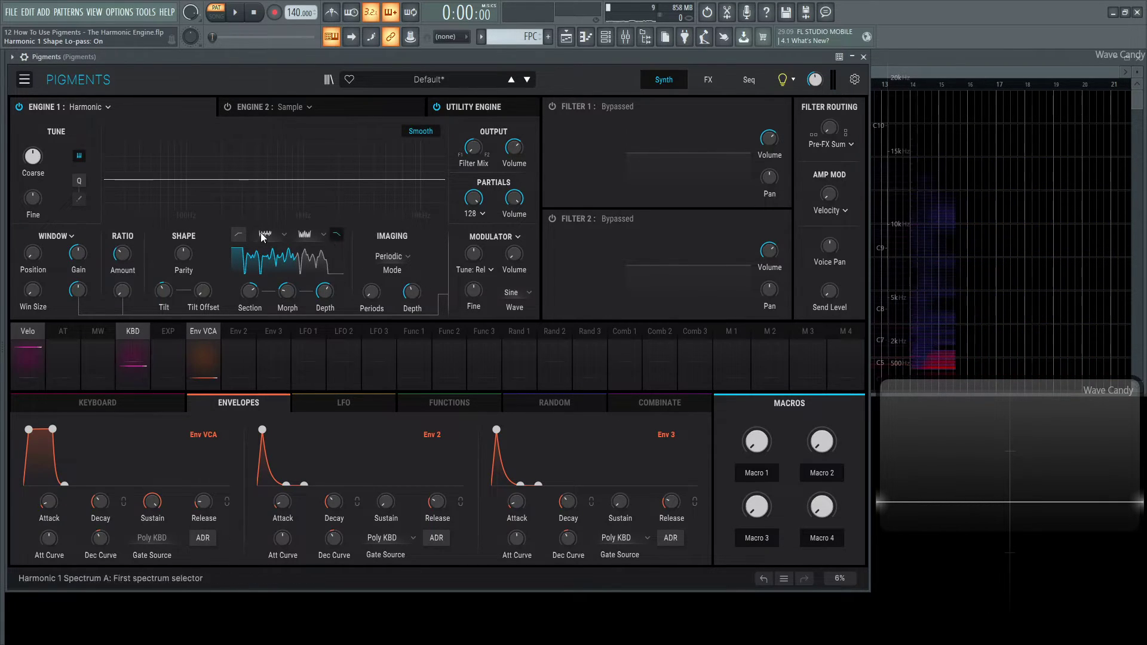
click(239, 235)
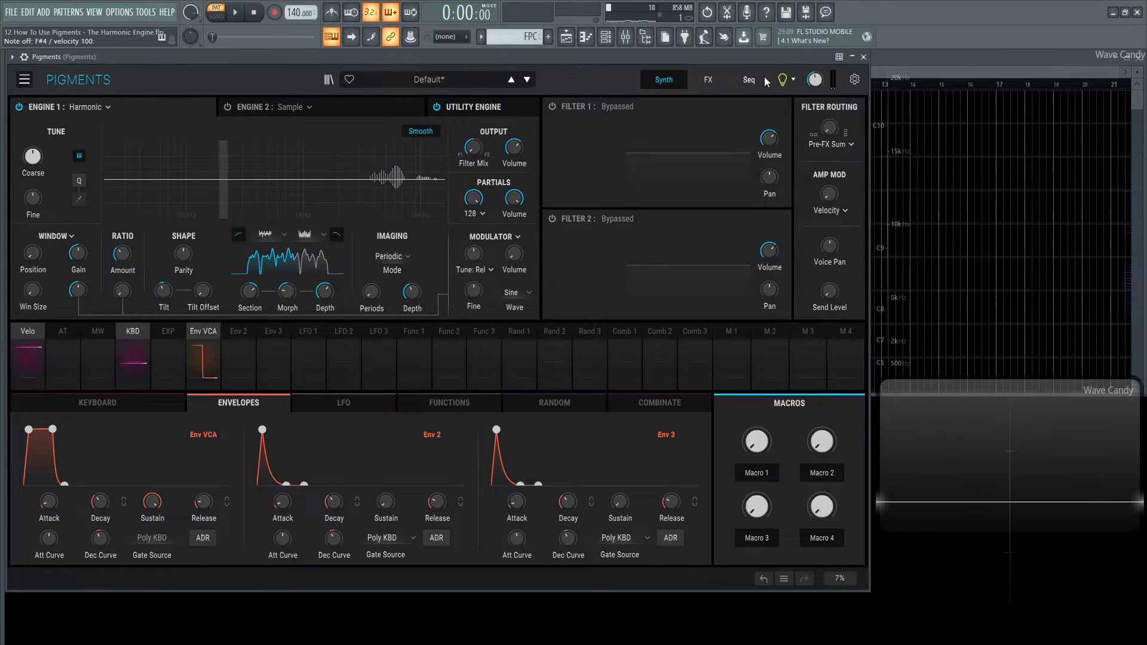
drag(815, 79, 814, 81)
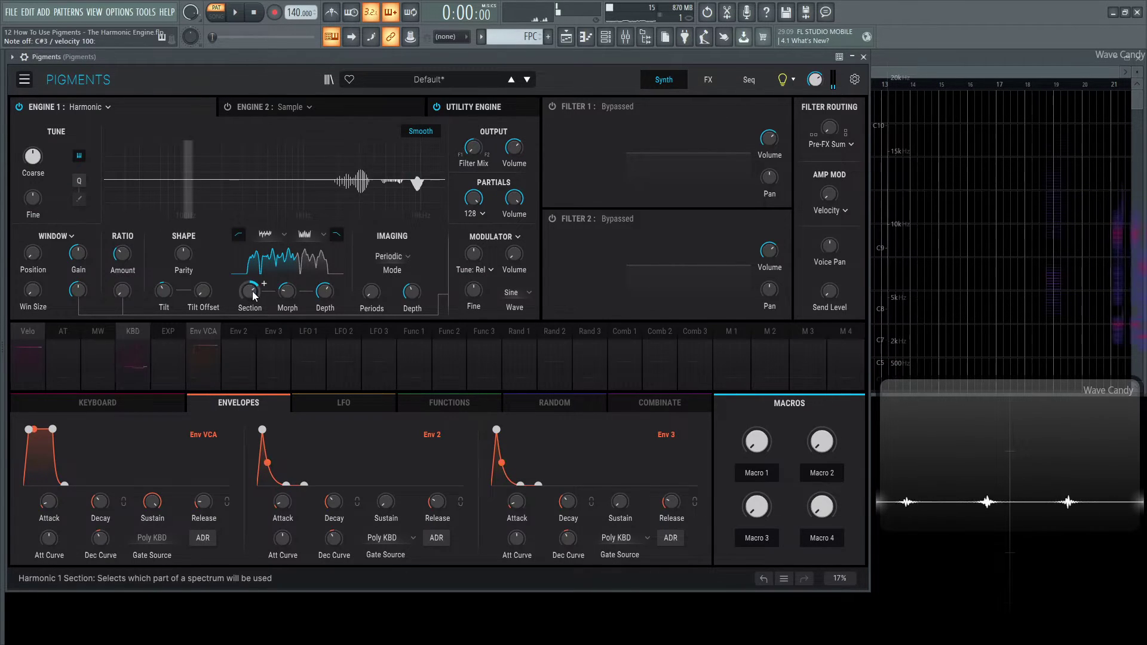
Fine-tune the shape Section to about -0.088 and audition it with playback.
mouse_move(250, 291)
mouse_down()
mouse_move(330, 287)
mouse_move(330, 298)
mouse_move(264, 283)
mouse_move(325, 300)
mouse_move(263, 284)
mouse_move(249, 295)
mouse_up()
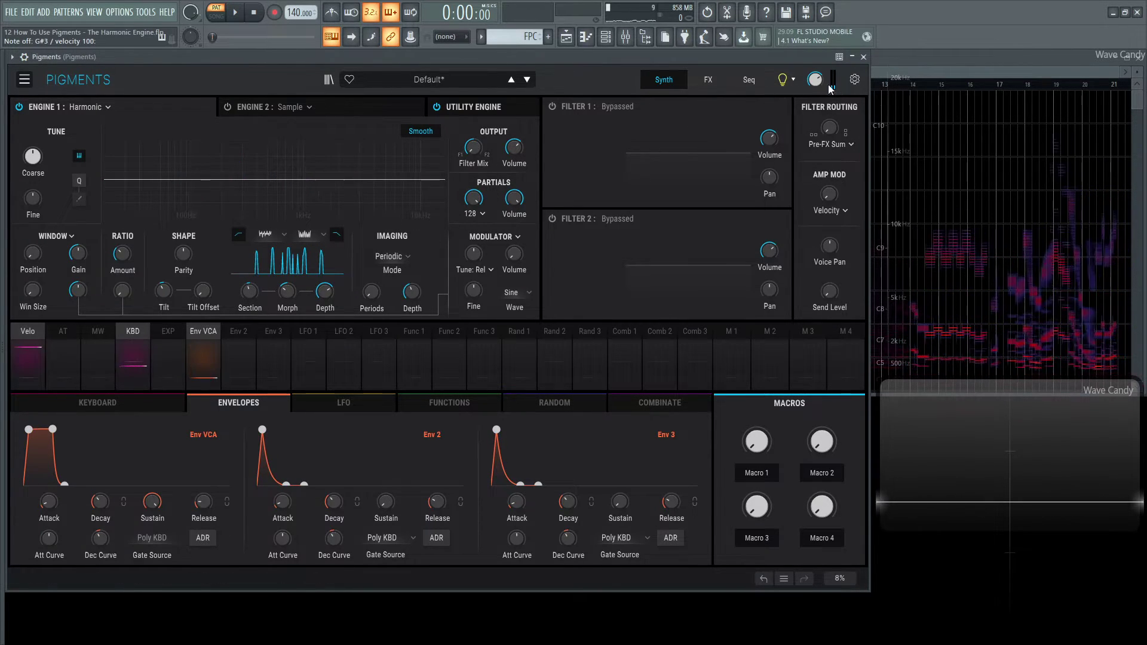
mouse_move(249, 291)
mouse_down()
mouse_move(264, 284)
mouse_move(252, 295)
mouse_up()
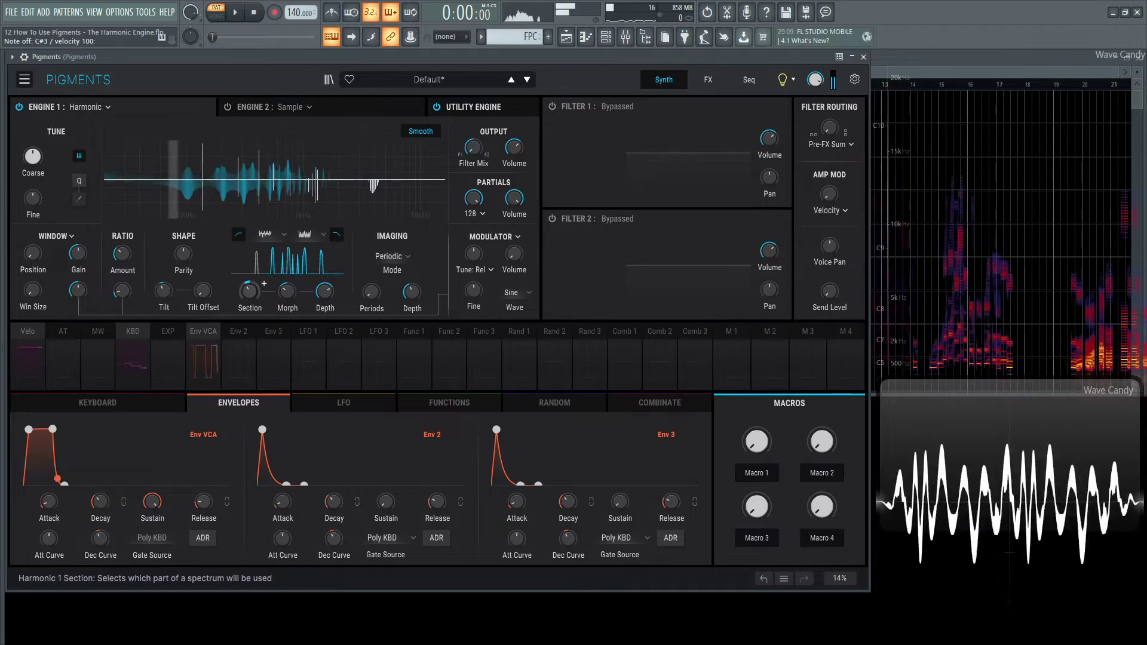
drag(250, 296, 250, 297)
key(space)
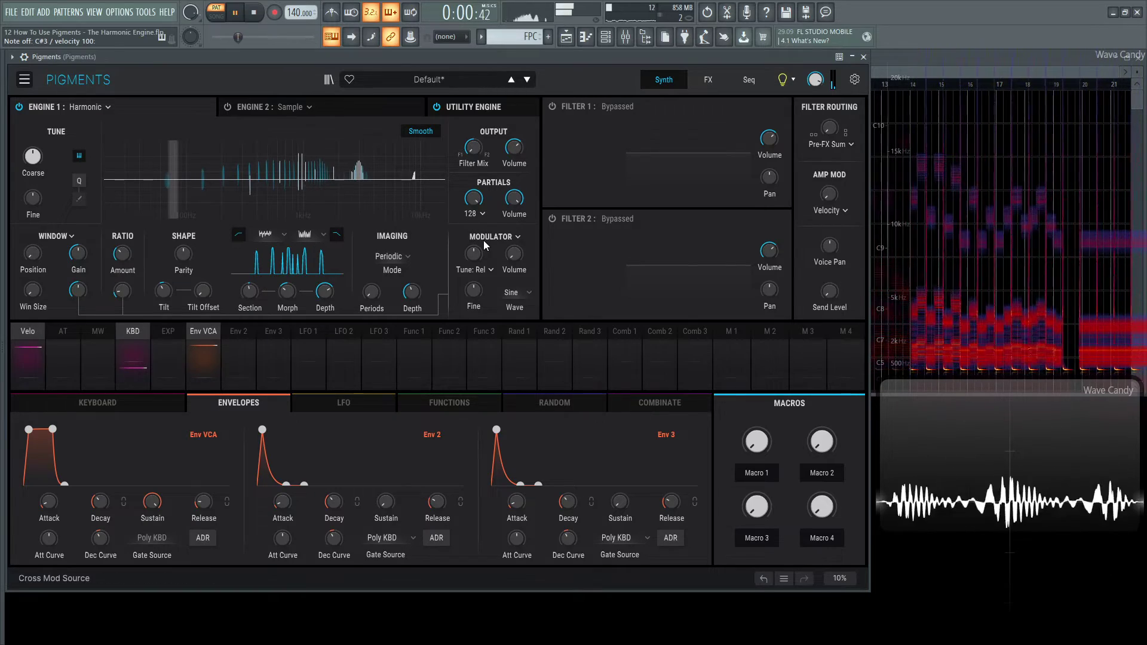
key(space)
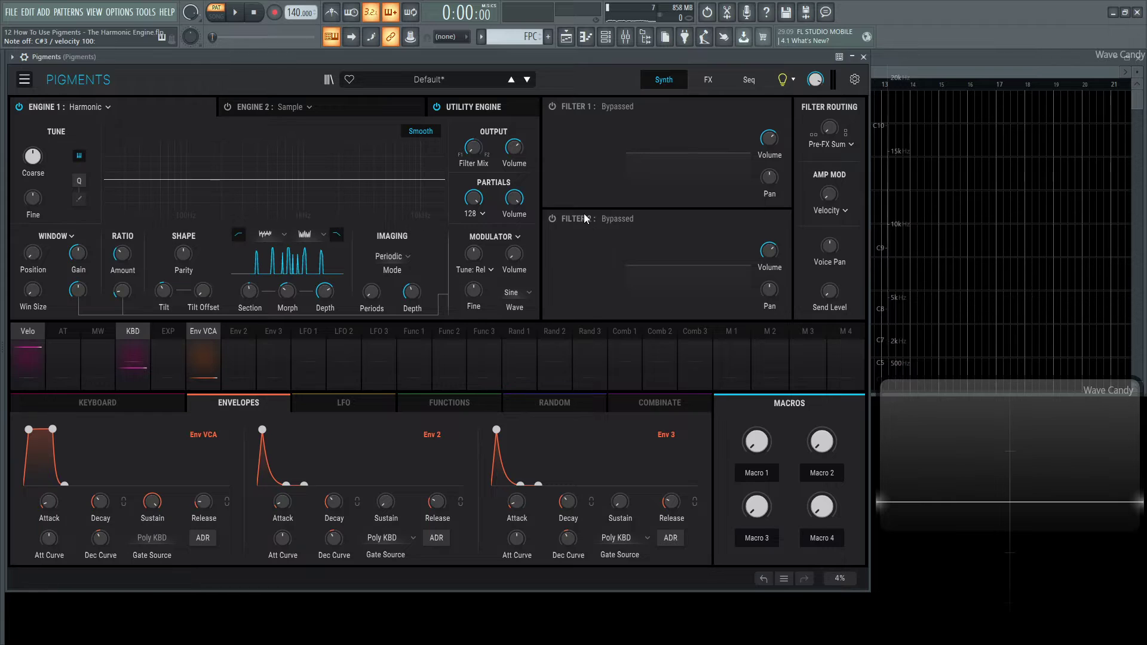
Replace the Delay in FX A slot 1 with Chorus and set its delay to about 12.9 ms.
click(704, 84)
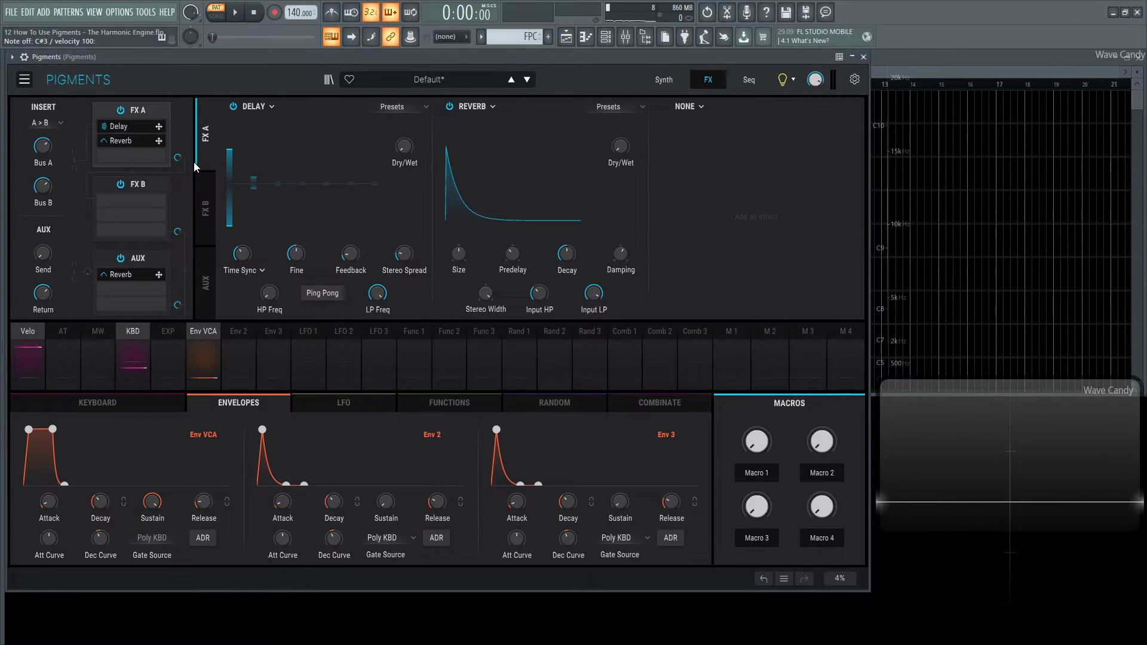
click(269, 111)
click(269, 119)
click(268, 109)
click(296, 270)
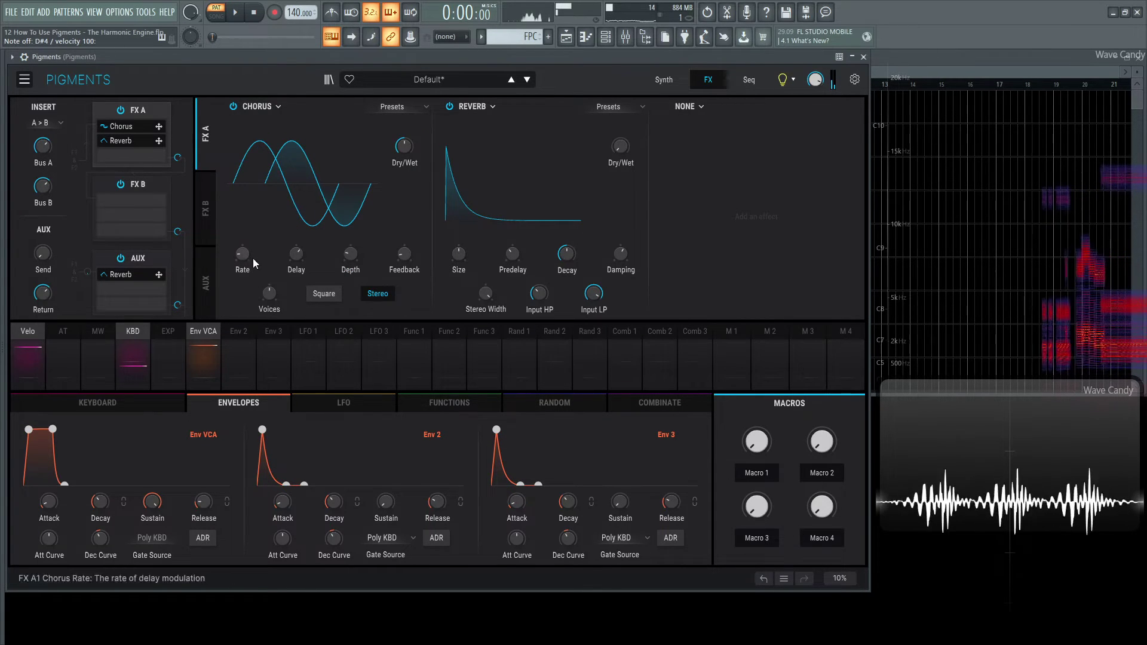
drag(296, 254, 297, 268)
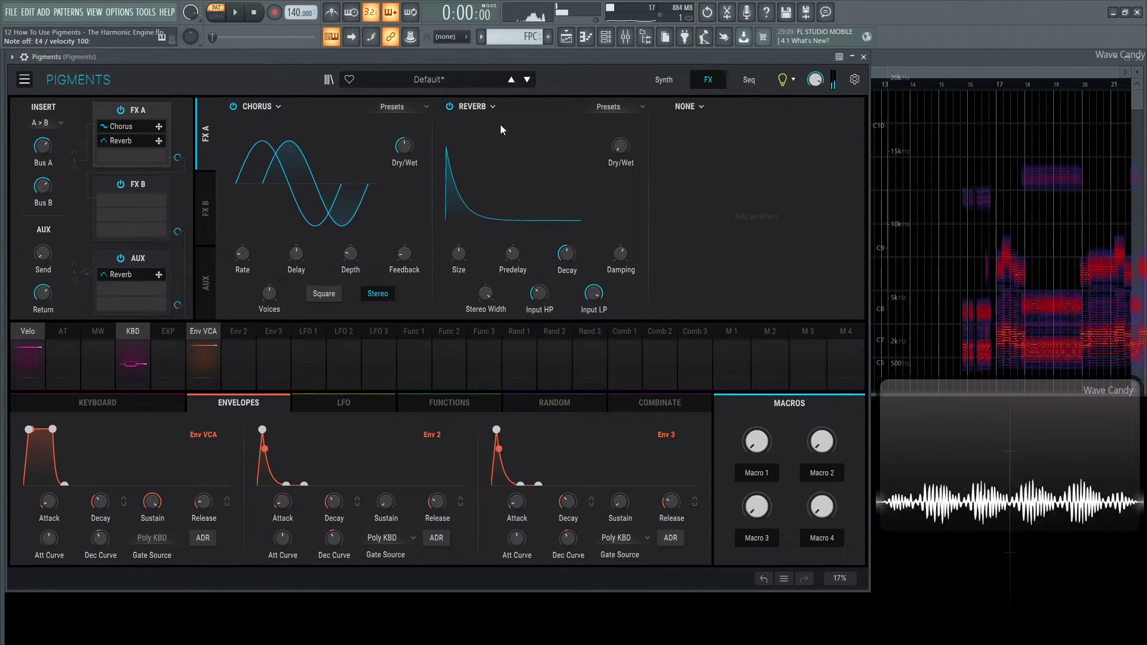
Raise Reverb Dry/Wet to 26% and add Distortion in slot A3 with 26.3 dB drive.
mouse_move(619, 147)
mouse_down()
mouse_move(619, 116)
mouse_move(620, 136)
mouse_up()
click(684, 108)
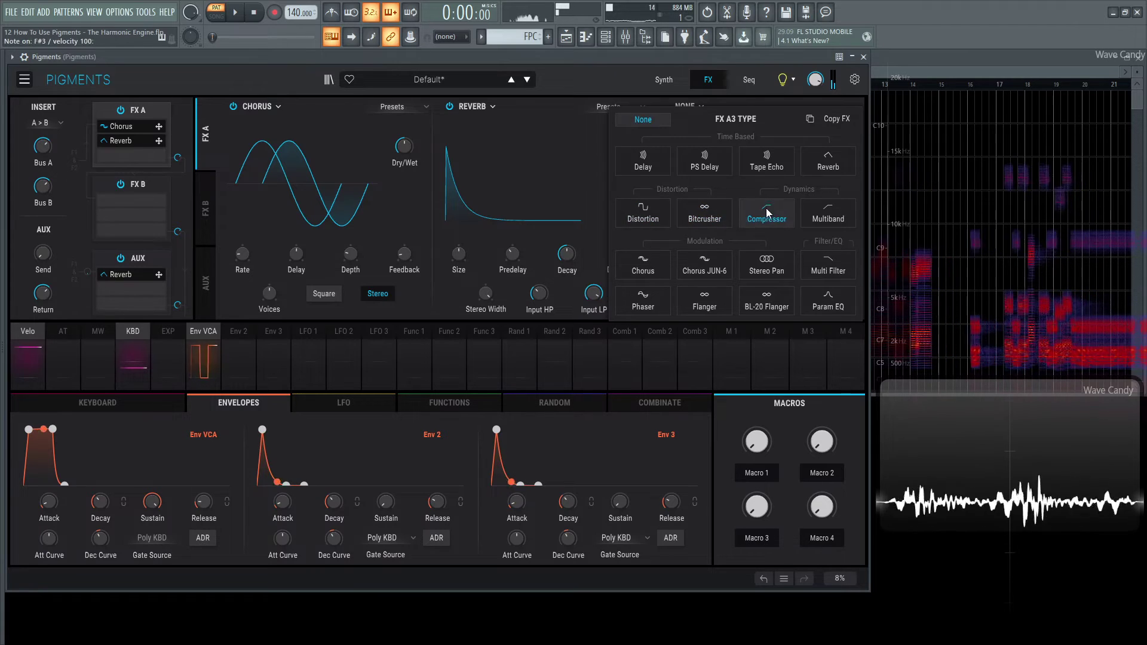
click(645, 213)
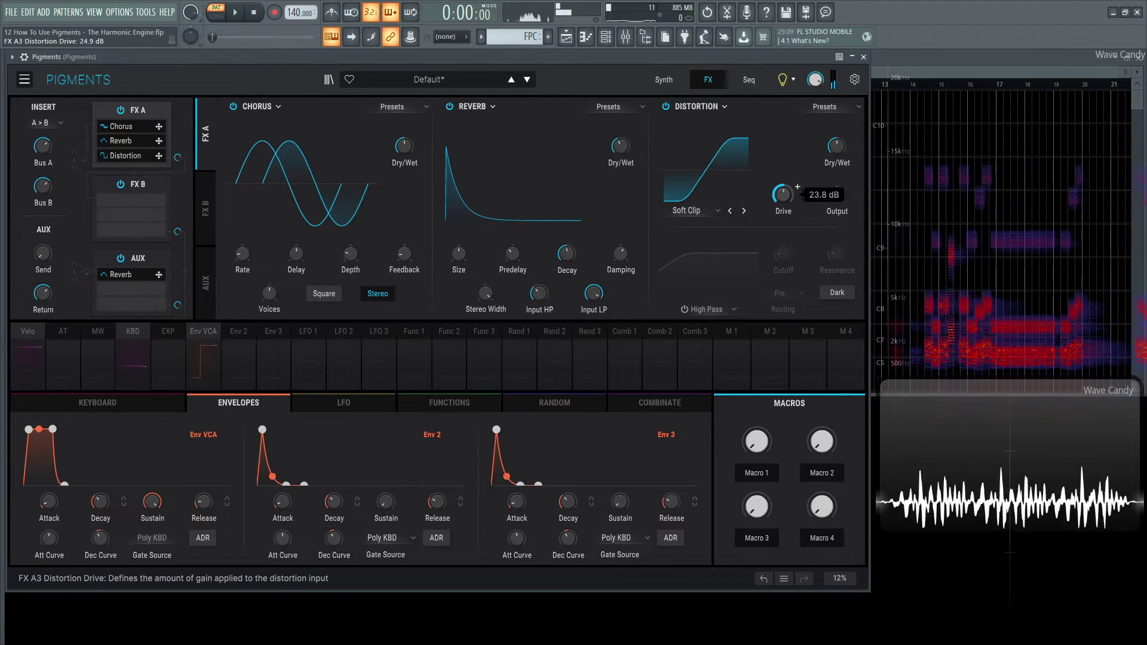
drag(788, 202, 787, 206)
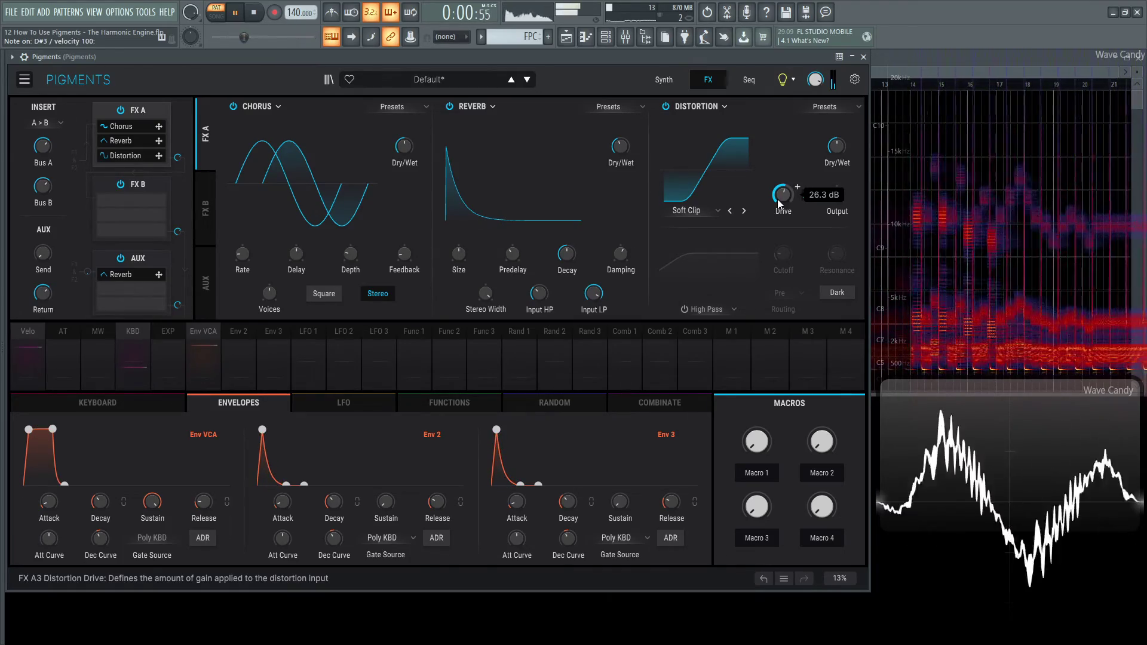
key(space)
Return to the Synth page, keeping Window as the Harmonic engine's partial modulation mode.
click(663, 79)
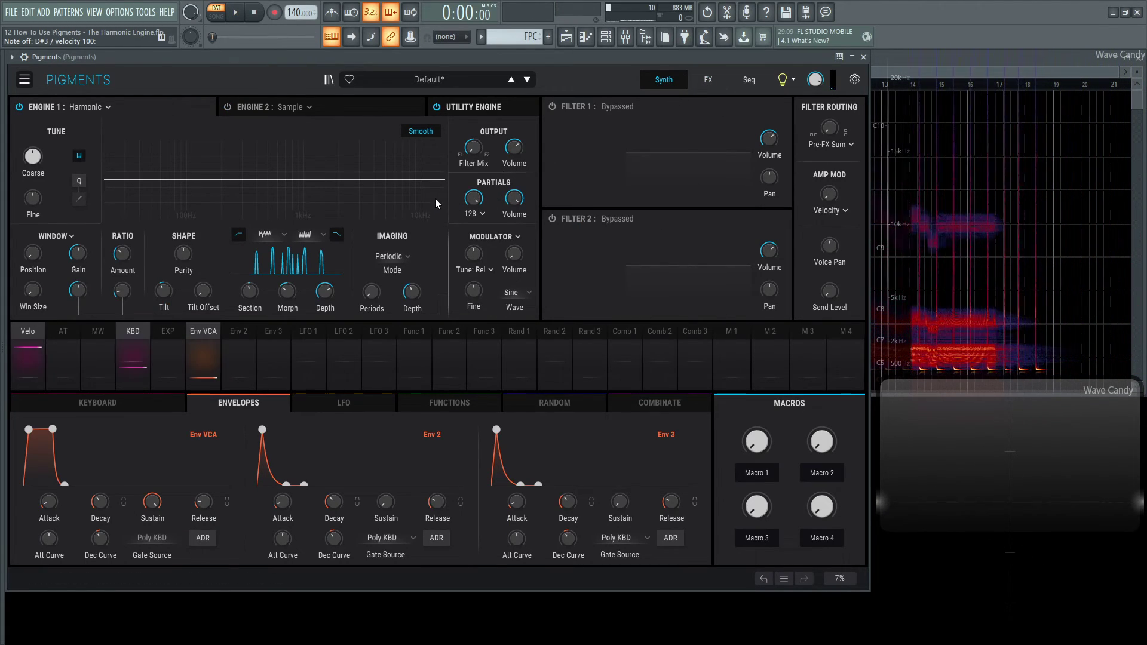
click(58, 237)
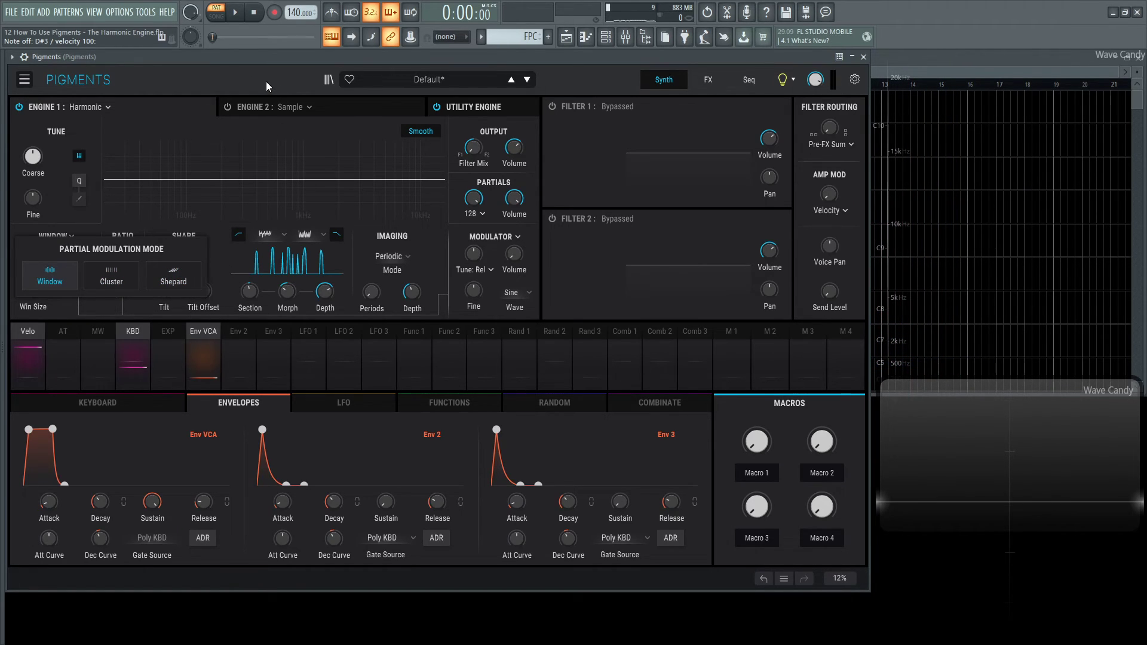
click(70, 236)
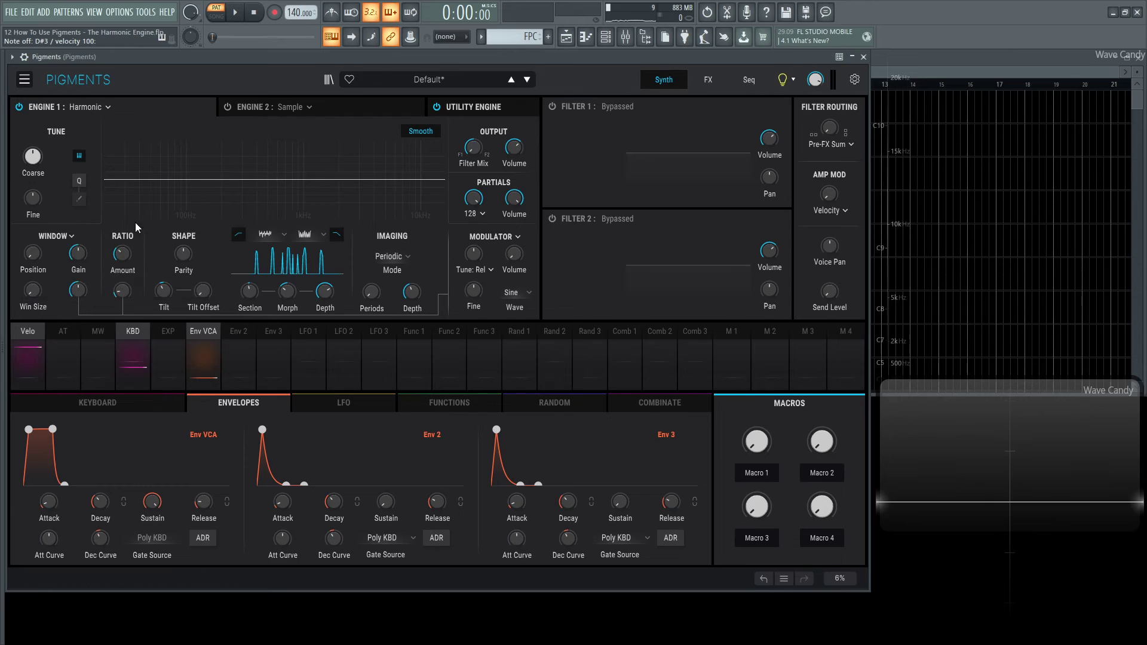